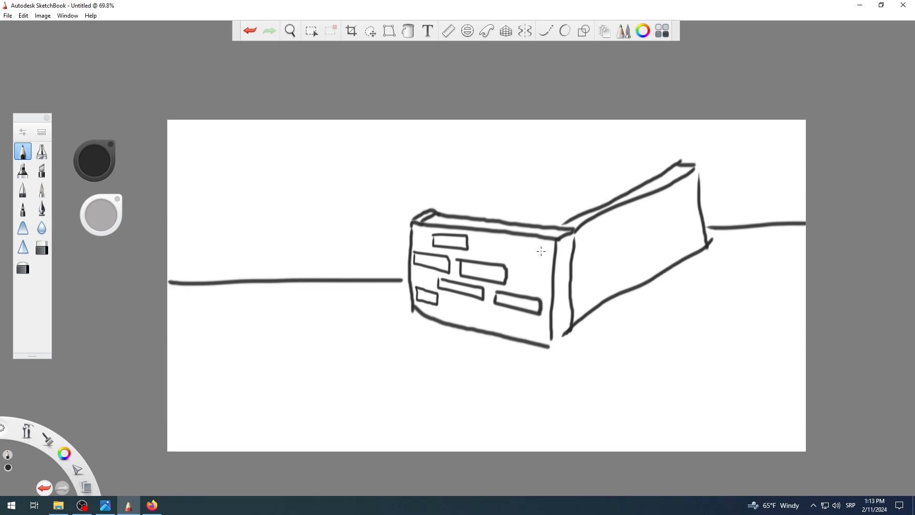
scroll(541, 249, "up", 3)
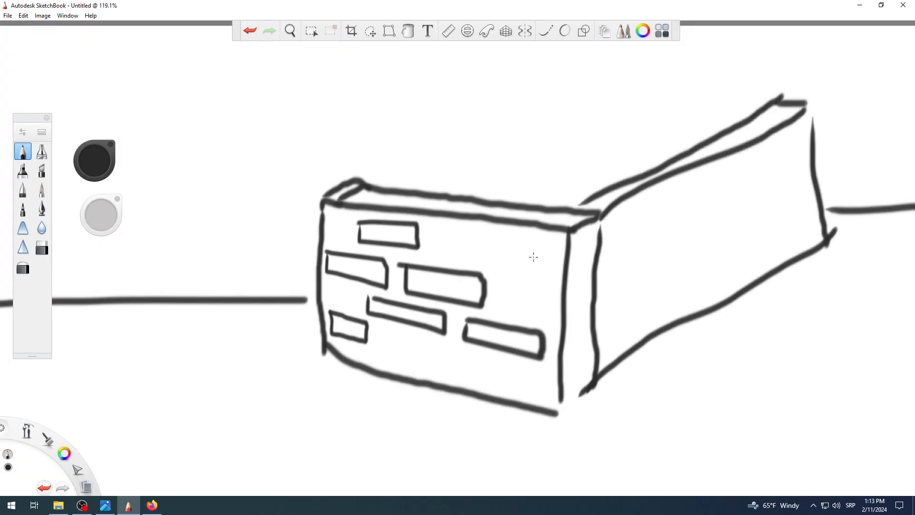
scroll(533, 256, "down", 1)
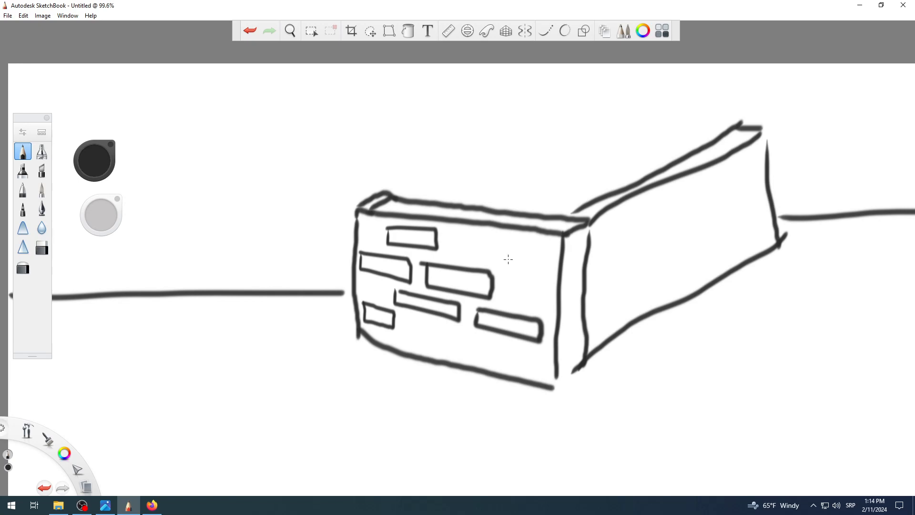
scroll(494, 251, "down", 3)
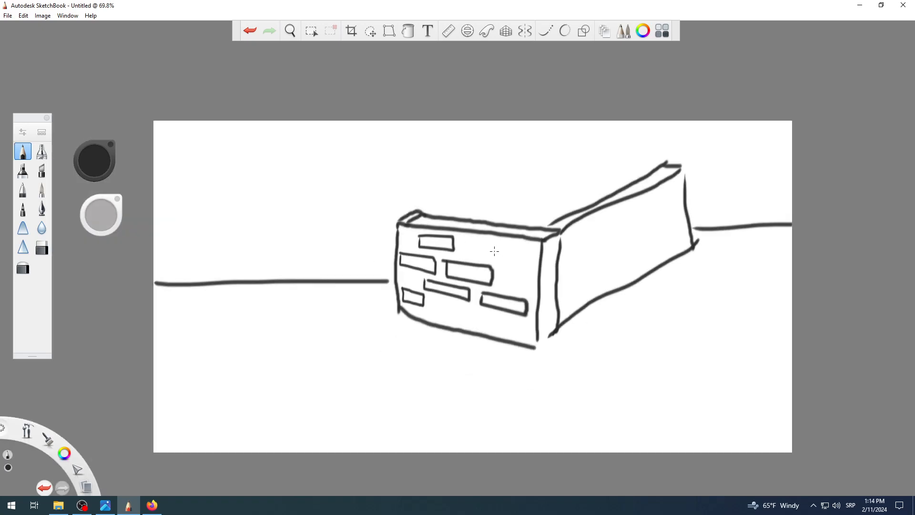
scroll(494, 251, "up", 2)
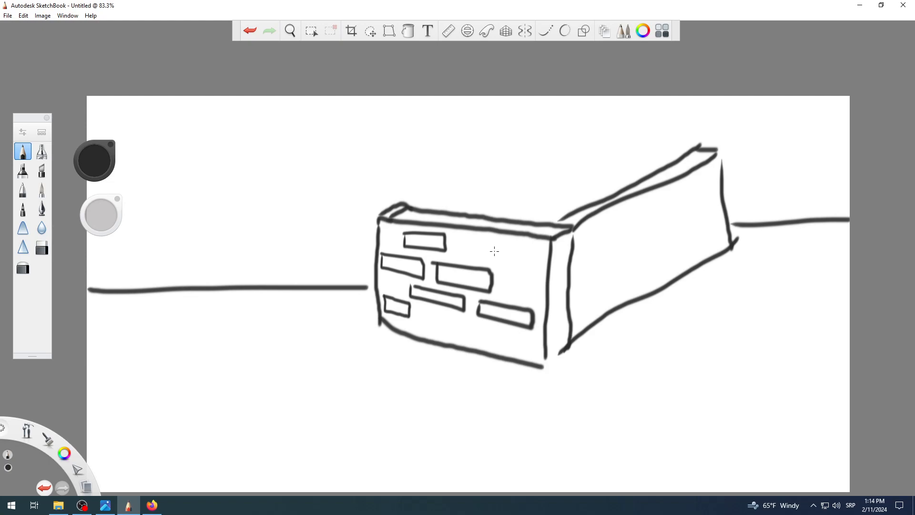
scroll(494, 251, "down", 1)
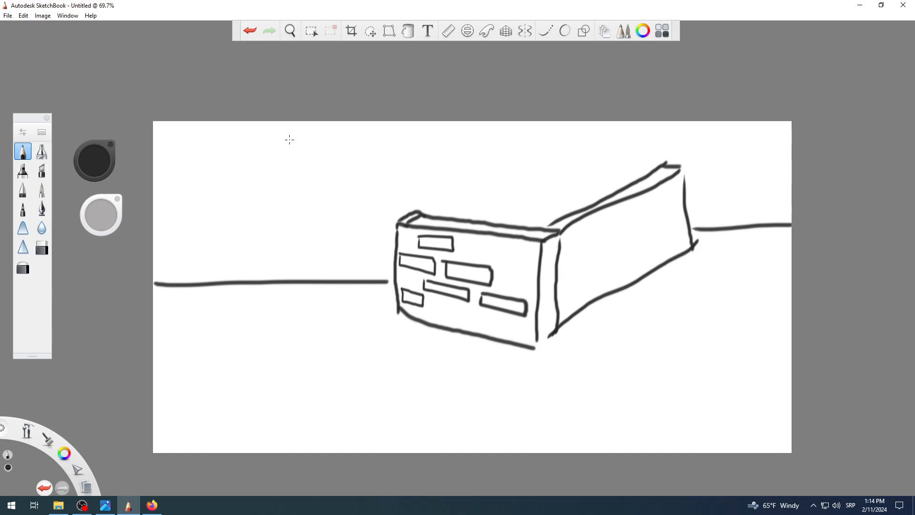
Start a new blank sketch, discarding the unsaved changes to the current drawing
left_click(7, 15)
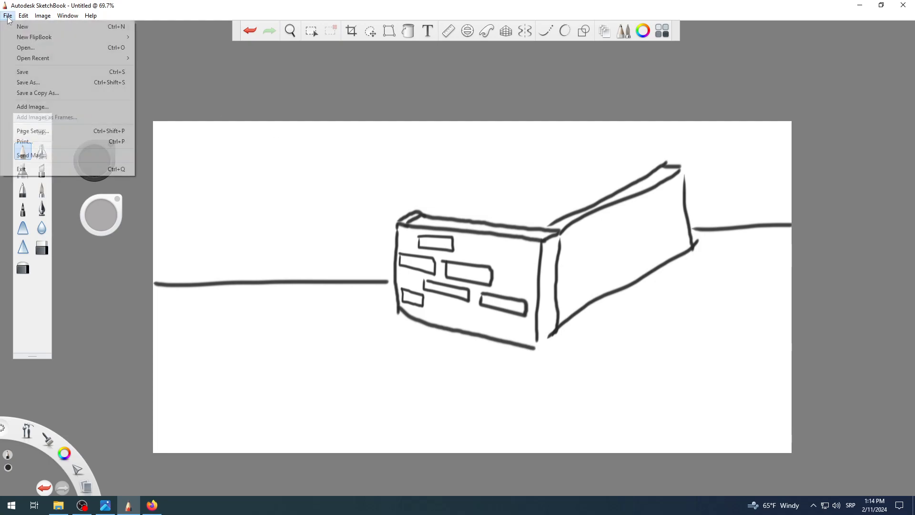
left_click(19, 26)
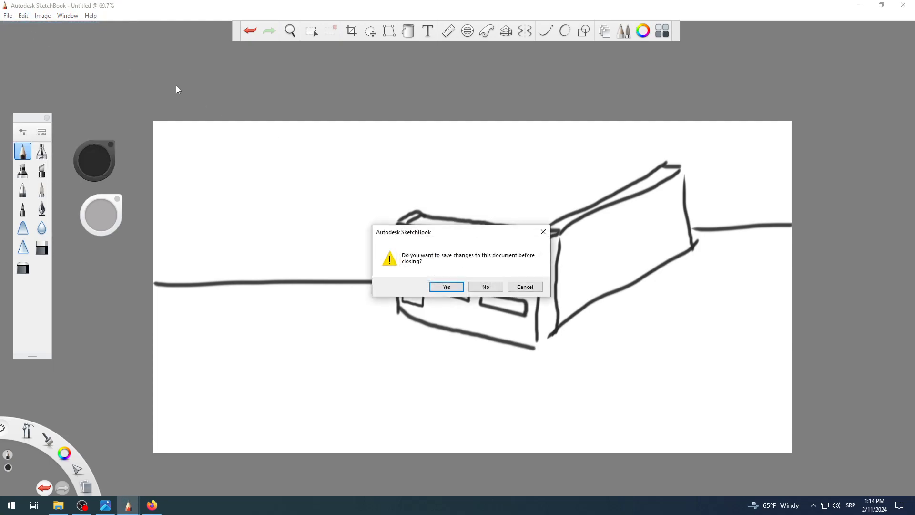
left_click(486, 287)
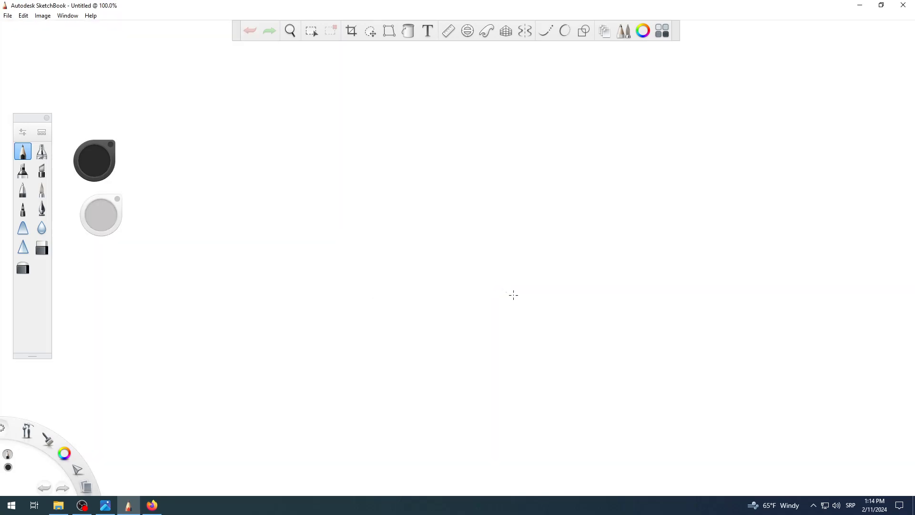
Turn on the straight Ruler guide over the blank canvas
scroll(447, 199, "down", 2)
key("space")
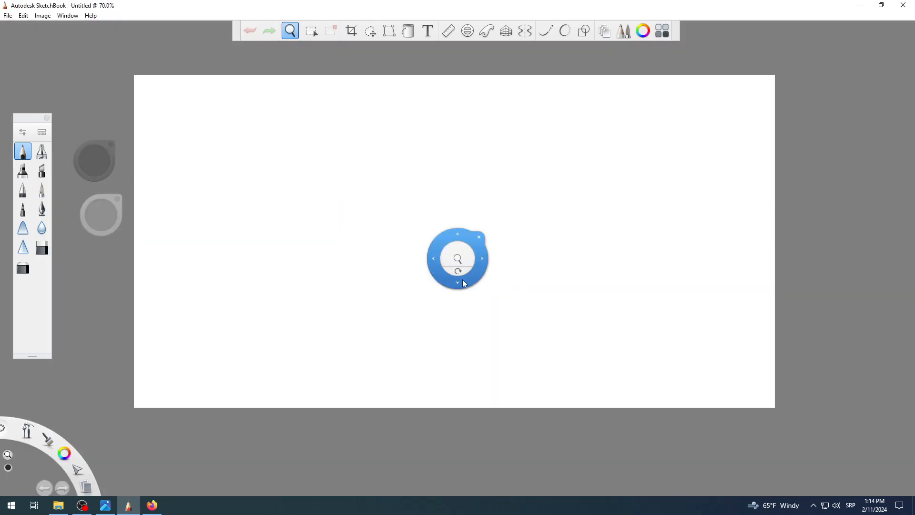
mouse_move(462, 281)
left_mouse_down()
mouse_move(513, 296)
mouse_move(478, 309)
mouse_move(486, 316)
left_mouse_up()
scroll(479, 262, "up", 1)
key("space")
scroll(478, 301, "down", 1)
key("space")
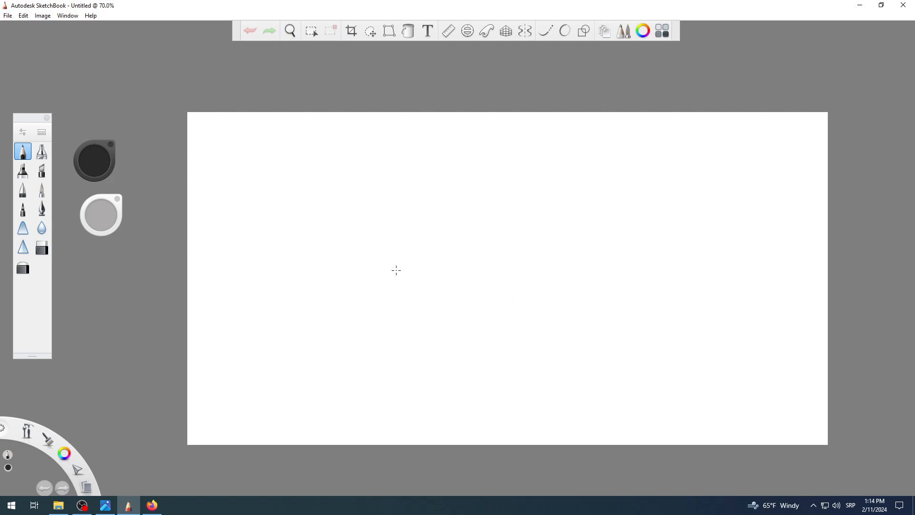
left_click(448, 36)
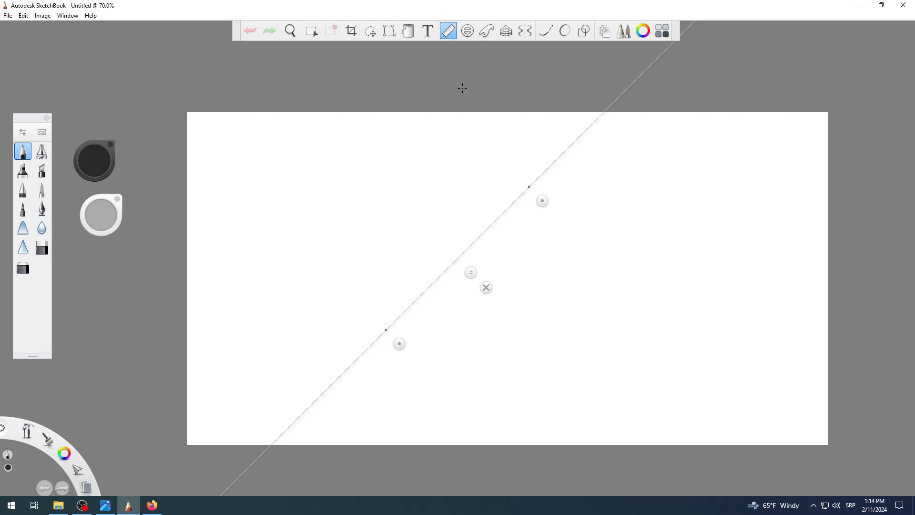
left_click(448, 36)
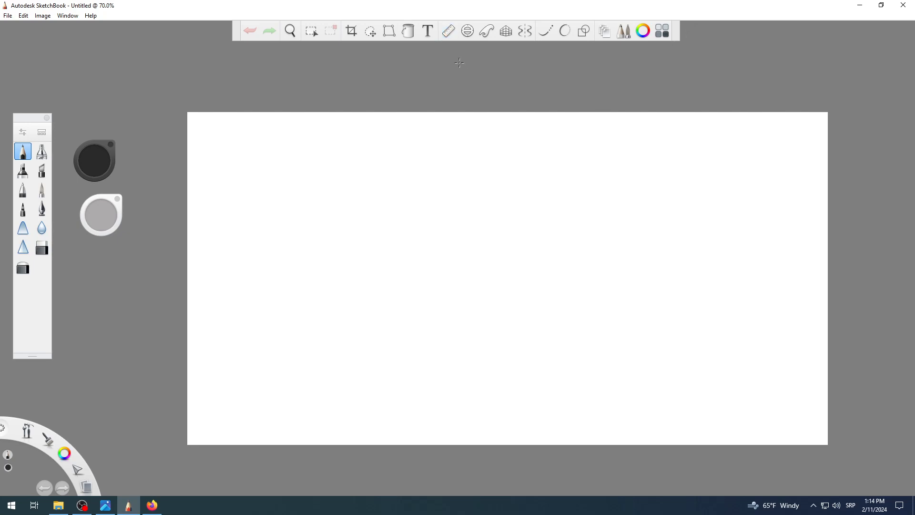
left_click(448, 38)
left_click(448, 37)
left_click(448, 37)
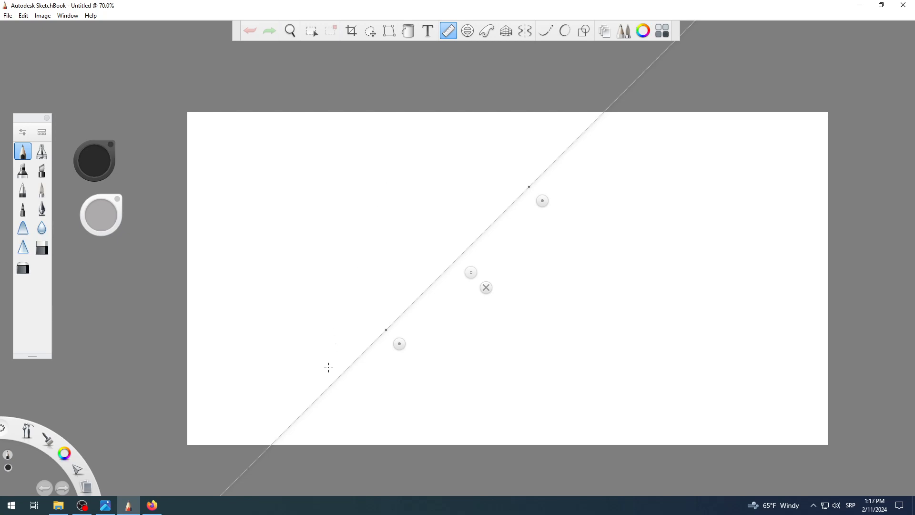
left_click(446, 34)
left_click(446, 34)
Zoom and pan the canvas to examine how the ruler guide behaves relative to the page at different zoom levels
scroll(536, 168, "down", 10)
scroll(530, 173, "down", 1)
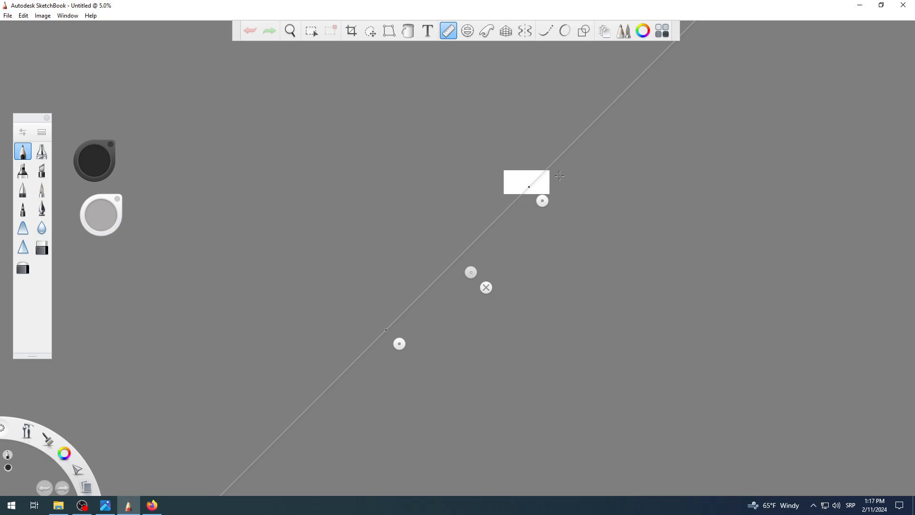
scroll(560, 176, "up", 3)
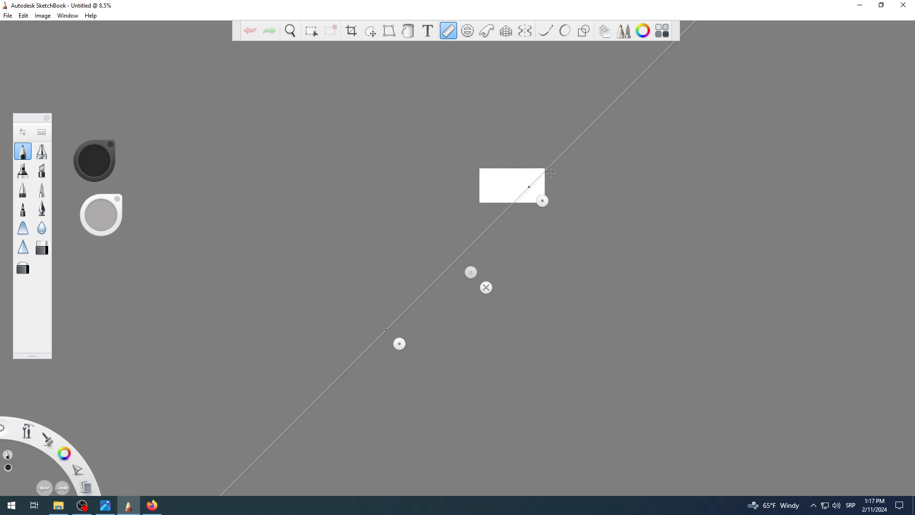
scroll(550, 172, "up", 4)
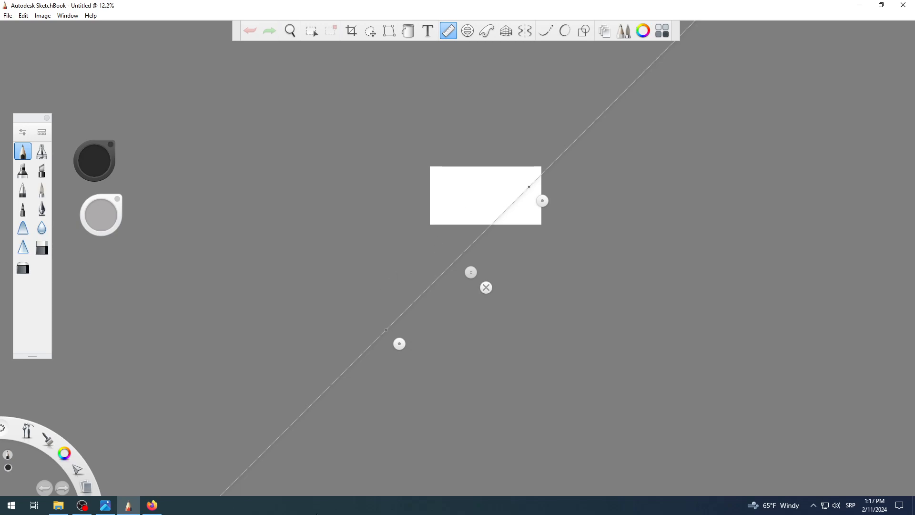
scroll(426, 341, "up", 6)
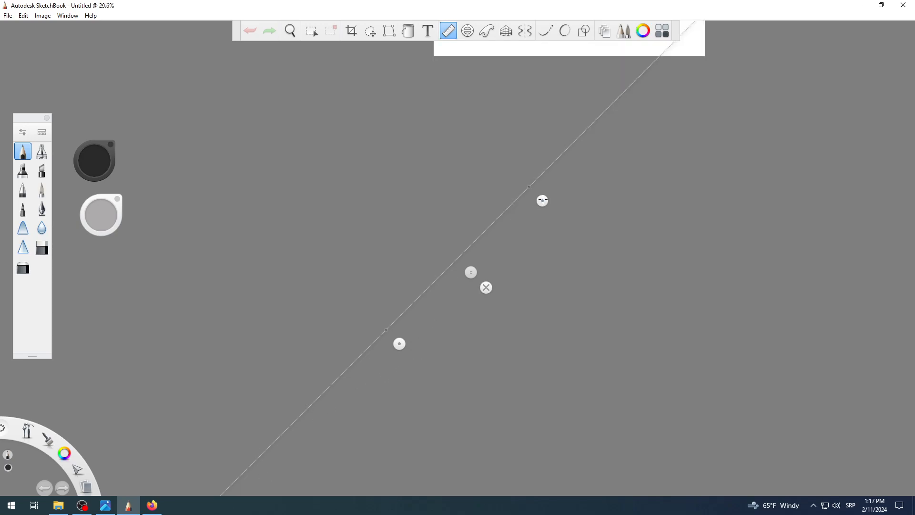
scroll(544, 200, "down", 8)
scroll(562, 162, "up", 4)
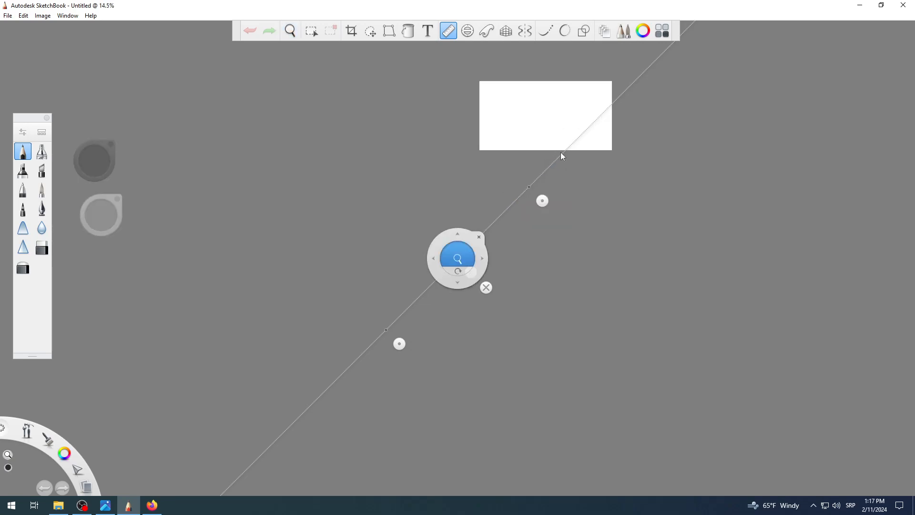
left_click_drag(533, 201, 513, 301)
scroll(514, 301, "up", 1)
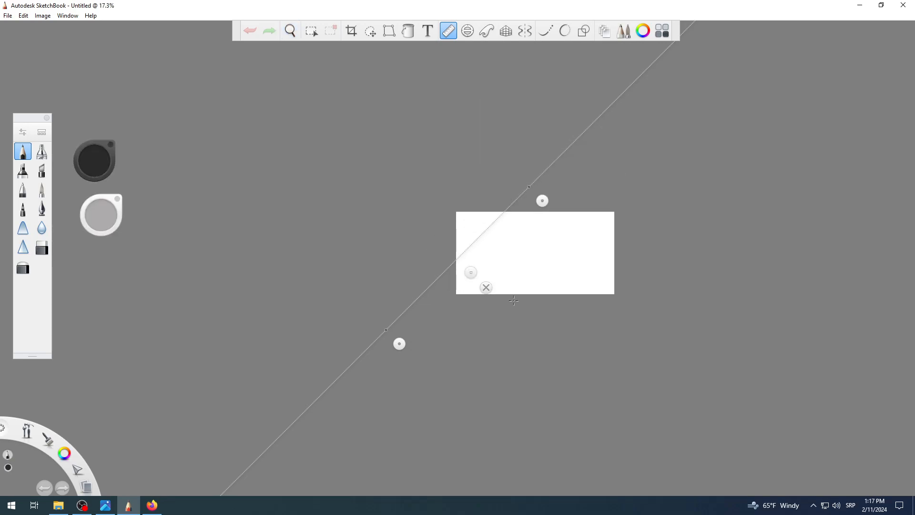
scroll(529, 255, "up", 5)
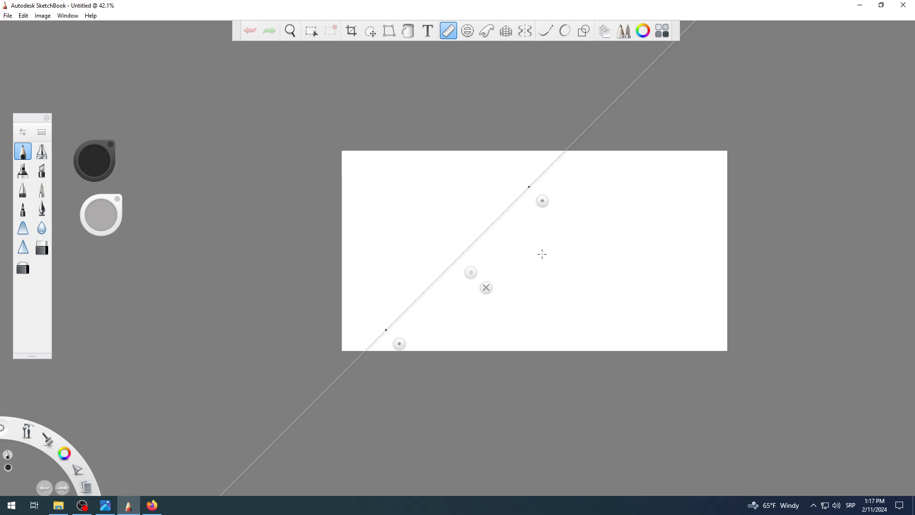
scroll(543, 254, "up", 1)
scroll(552, 253, "up", 1)
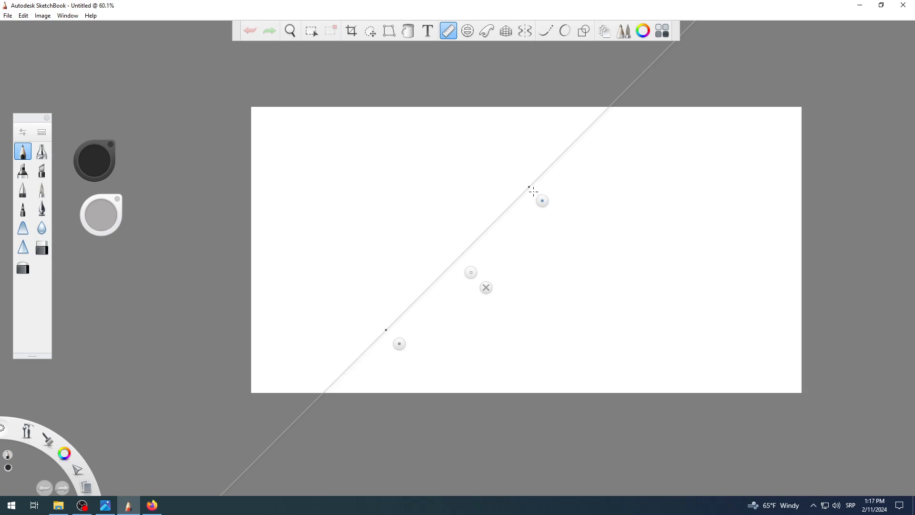
scroll(549, 242, "up", 1)
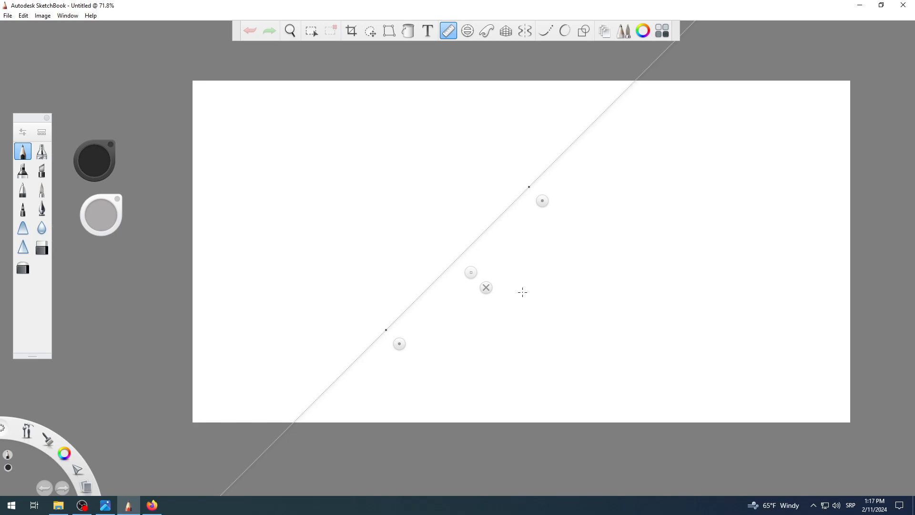
key("space")
left_click_drag(517, 301, 489, 292)
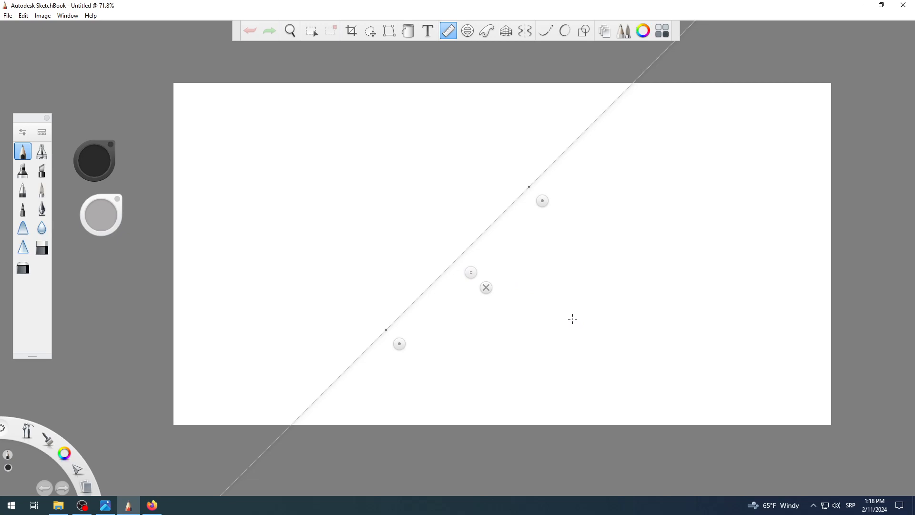
scroll(469, 279, "up", 2)
scroll(469, 279, "down", 3)
scroll(470, 279, "up", 2)
scroll(470, 280, "up", 2)
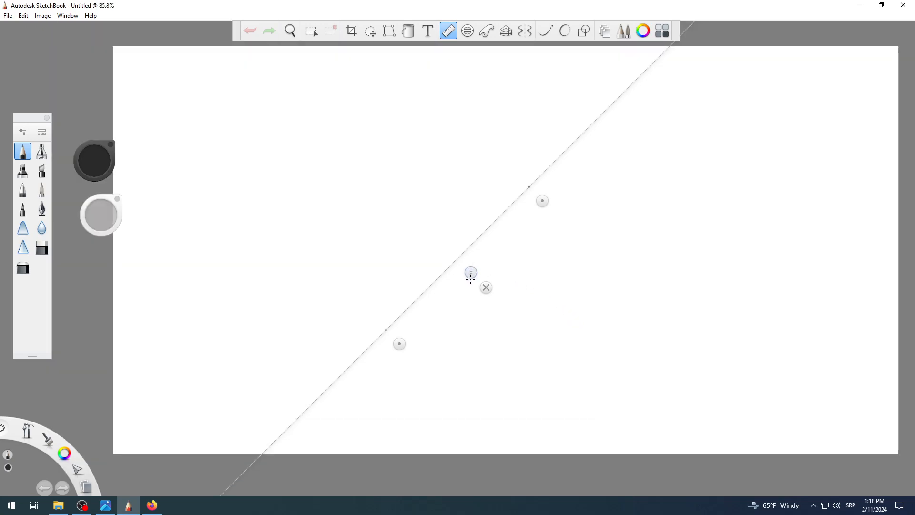
scroll(470, 280, "down", 1)
scroll(470, 279, "up", 1)
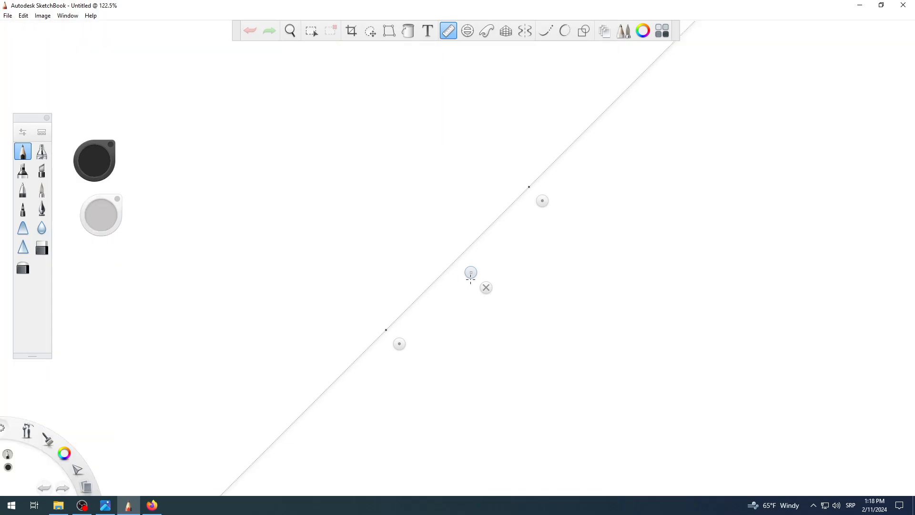
scroll(470, 279, "down", 2)
scroll(470, 279, "up", 1)
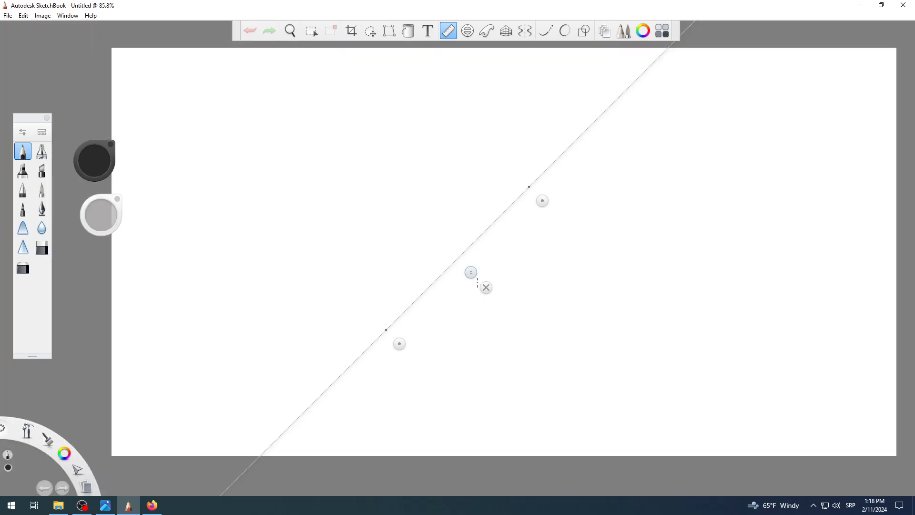
scroll(476, 284, "down", 1)
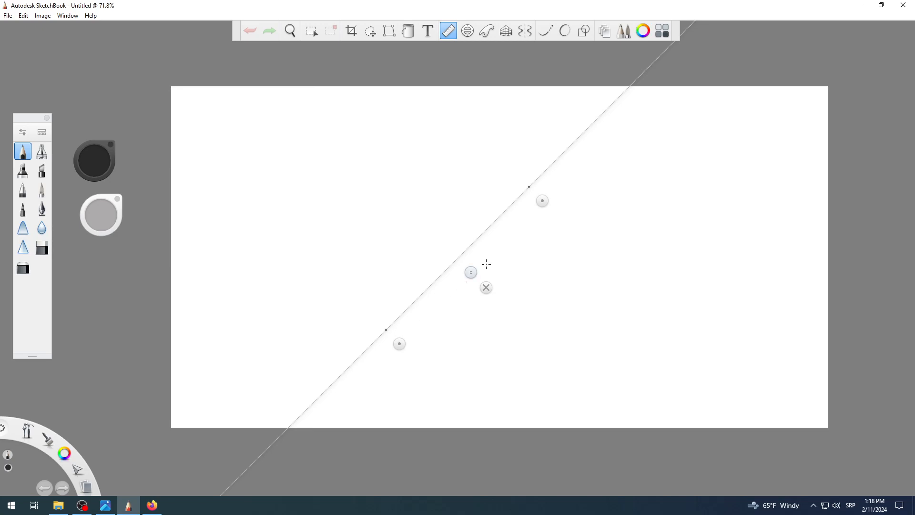
Practise dismissing the ruler guide from the canvas and turning it back on
left_click(486, 288)
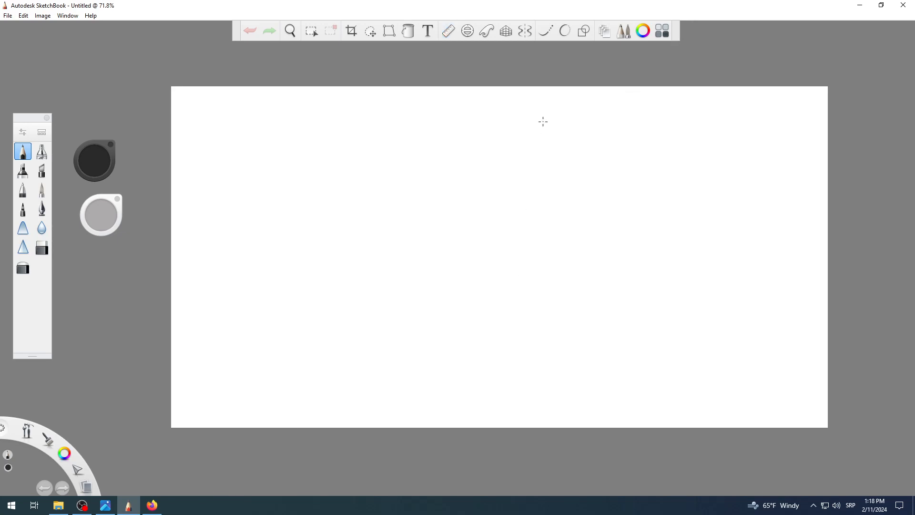
left_click(448, 30)
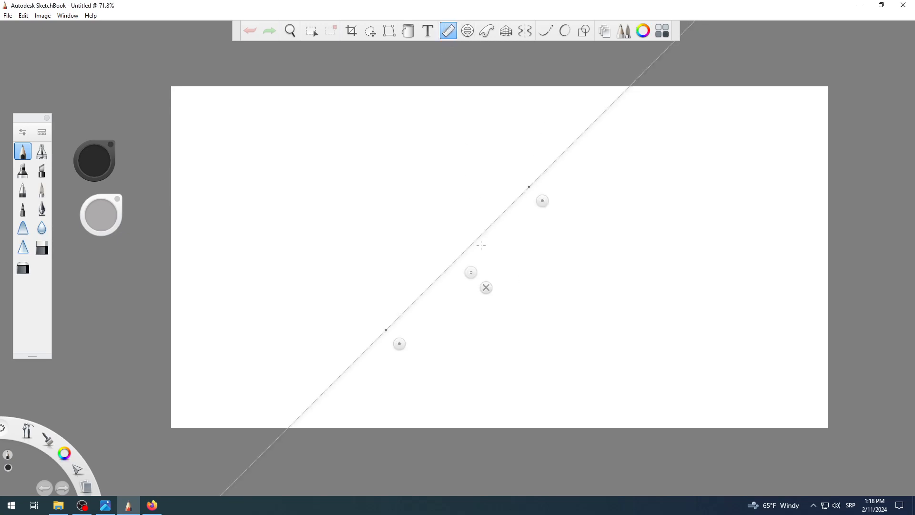
left_click(485, 288)
left_click(448, 37)
left_click(486, 287)
left_click(449, 32)
Reposition the ruler guide and adjust both its endpoints so it lies nearly horizontal across the lower part of the canvas
left_click(471, 272)
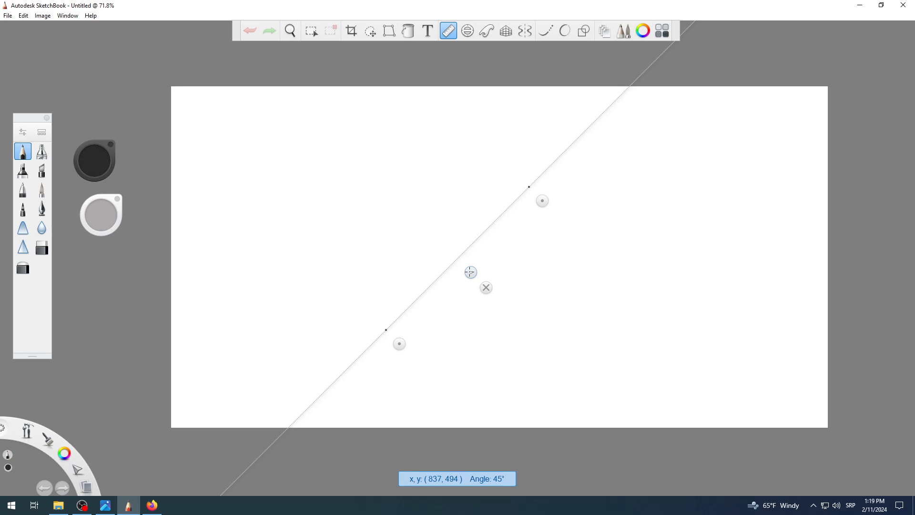
left_click_drag(470, 273, 364, 321)
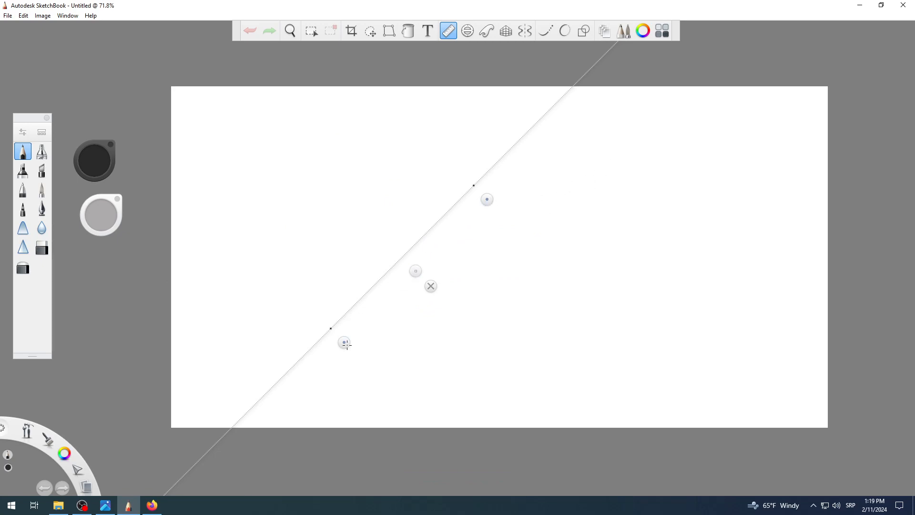
left_click_drag(346, 344, 348, 345)
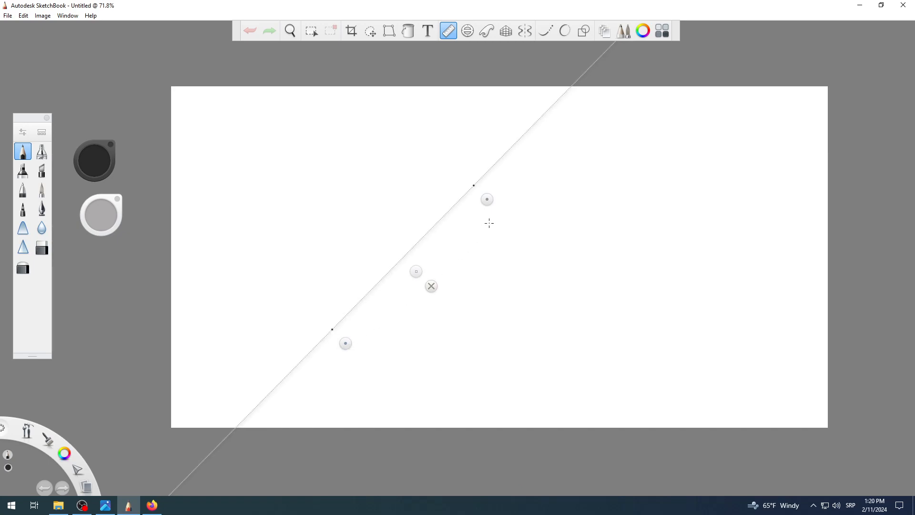
left_click_drag(487, 199, 574, 341)
left_click(487, 199)
left_click_drag(343, 342, 375, 186)
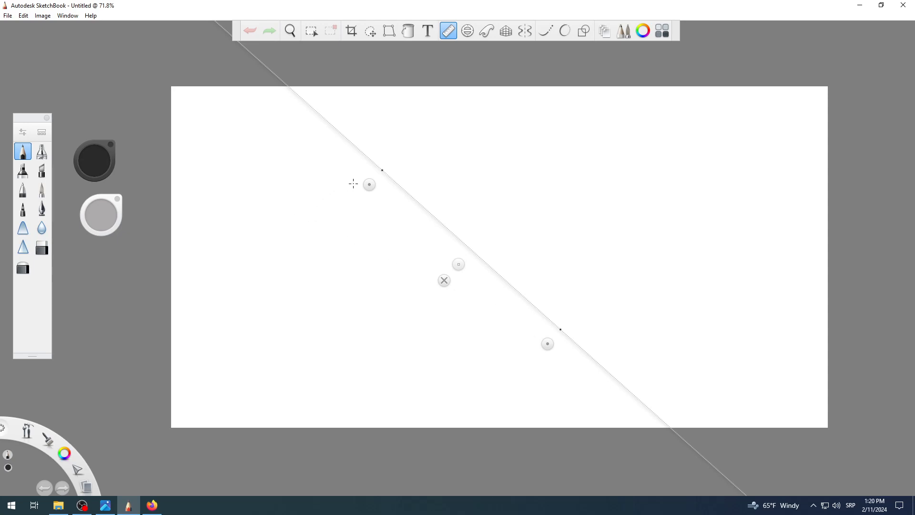
left_click_drag(366, 184, 356, 259)
left_click_drag(335, 338, 335, 342)
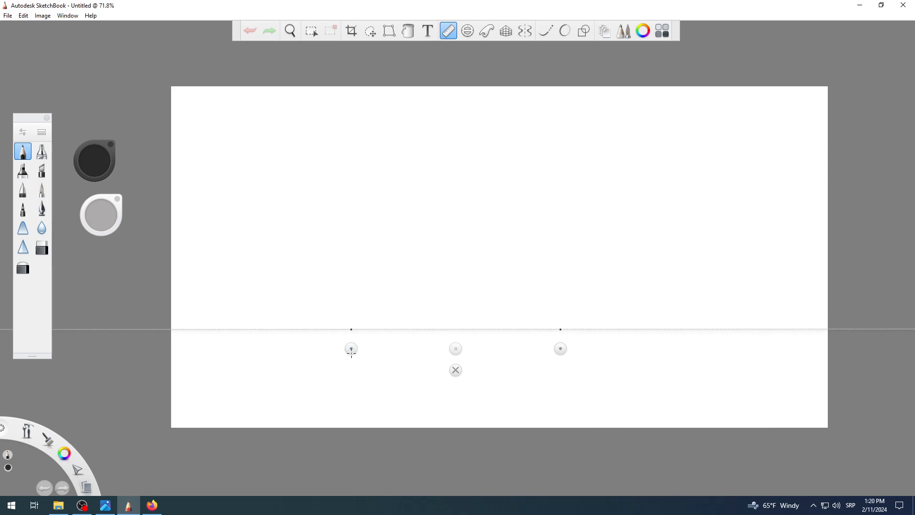
mouse_move(351, 351)
left_mouse_down()
mouse_move(364, 230)
mouse_move(376, 203)
mouse_move(326, 329)
mouse_move(337, 350)
left_mouse_up()
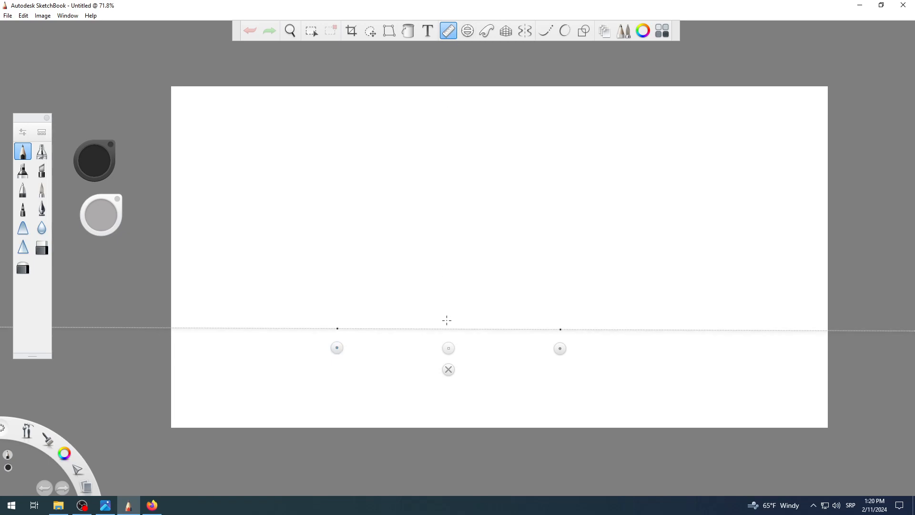
Dismiss the ruler guide and handwrite the numerals 1 and 2 on the canvas where its two endpoints lay
left_click(448, 369)
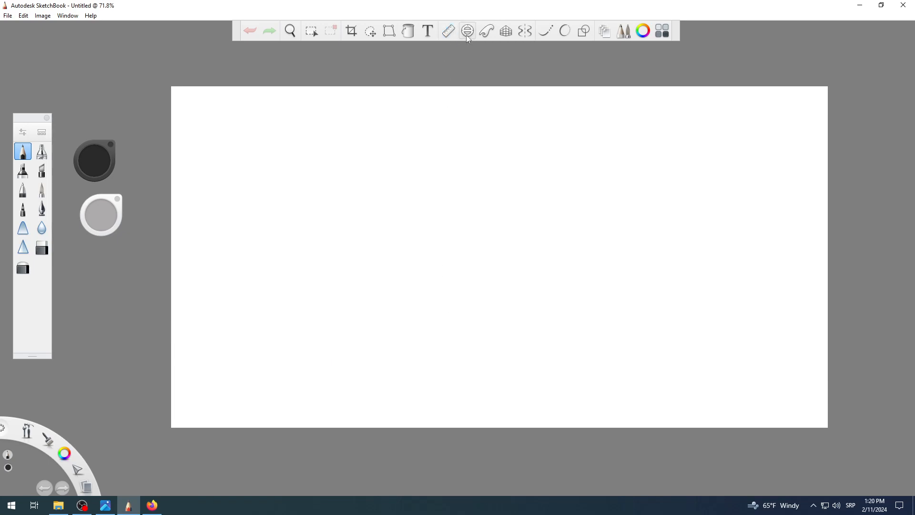
left_click(448, 32)
left_click(447, 33)
mouse_move(325, 320)
left_mouse_down()
mouse_move(344, 316)
mouse_move(342, 336)
left_mouse_up()
mouse_move(551, 306)
left_mouse_down()
mouse_move(546, 338)
mouse_move(581, 335)
left_mouse_up()
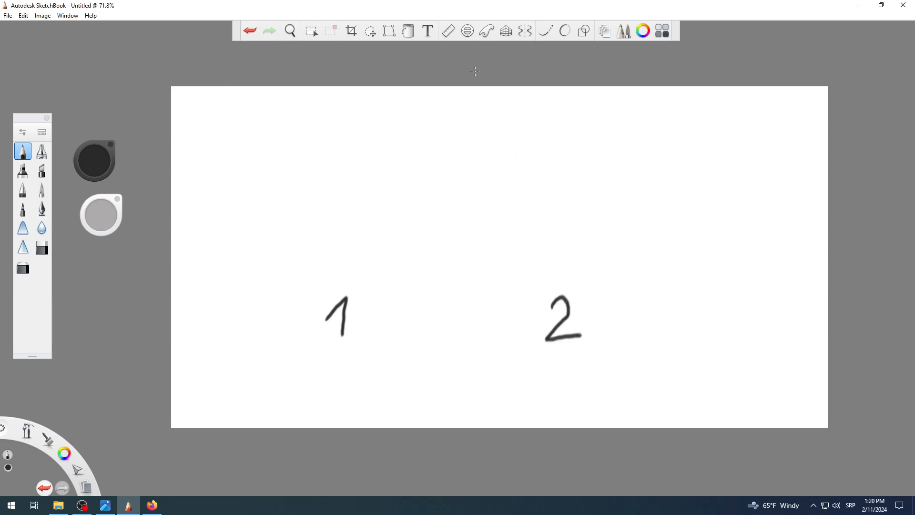
Turn the ruler guide back on and slightly shift its first endpoint beside the 1 and its second beside the 2
left_click(450, 33)
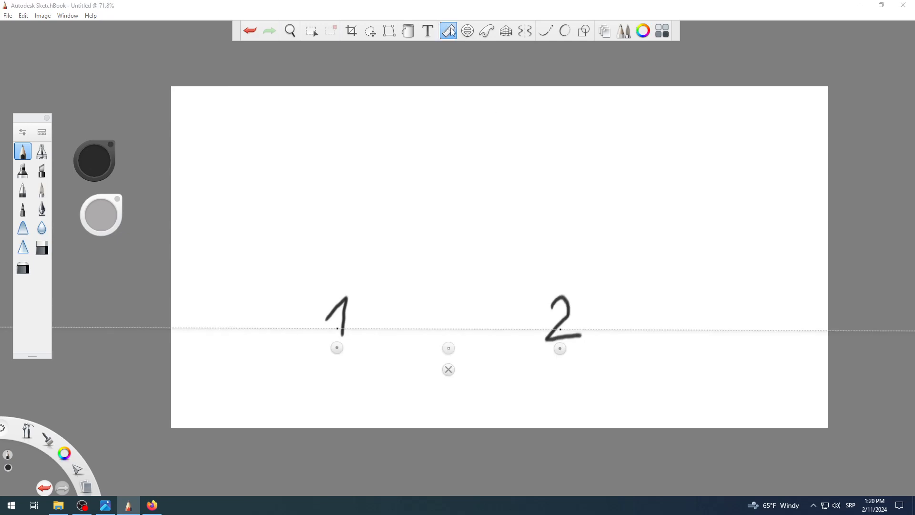
left_click(337, 348)
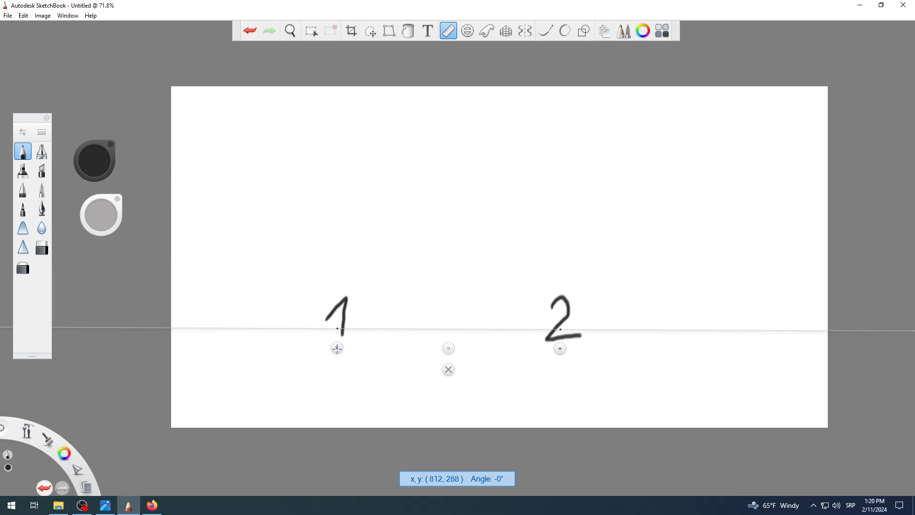
left_click_drag(337, 348, 338, 348)
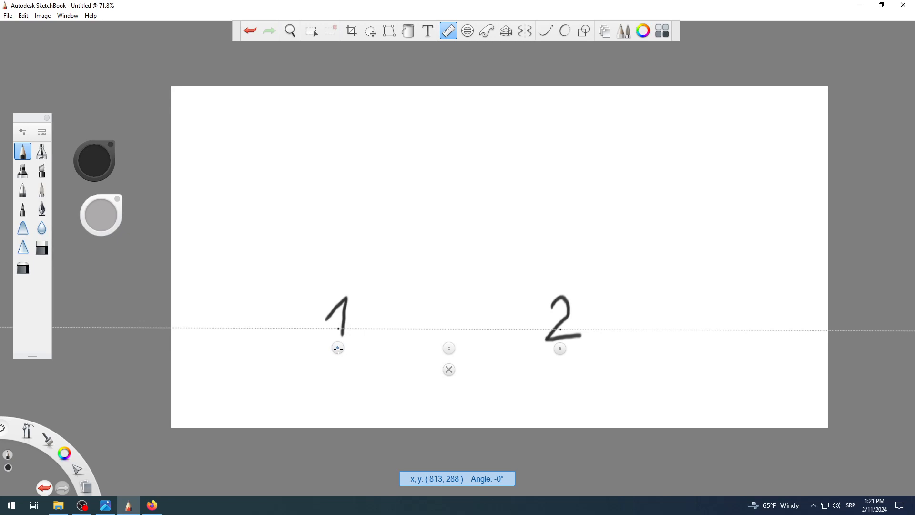
mouse_move(338, 348)
left_mouse_down()
mouse_move(362, 256)
mouse_move(404, 230)
mouse_move(514, 200)
mouse_move(605, 206)
mouse_move(636, 230)
mouse_move(680, 301)
mouse_move(667, 407)
mouse_move(543, 411)
mouse_move(466, 392)
mouse_move(378, 333)
mouse_move(340, 337)
mouse_move(355, 253)
mouse_move(341, 292)
mouse_move(341, 343)
left_mouse_up()
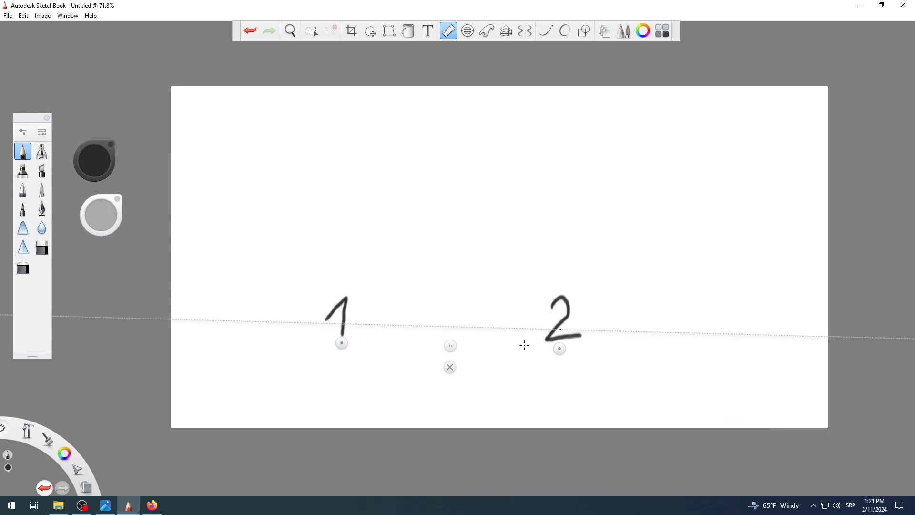
mouse_move(558, 348)
left_mouse_down()
mouse_move(572, 333)
mouse_move(574, 306)
mouse_move(562, 259)
mouse_move(503, 209)
mouse_move(415, 188)
mouse_move(333, 207)
mouse_move(300, 235)
mouse_move(272, 266)
mouse_move(252, 343)
mouse_move(280, 404)
mouse_move(328, 417)
mouse_move(427, 410)
mouse_move(525, 382)
mouse_move(564, 346)
left_mouse_up()
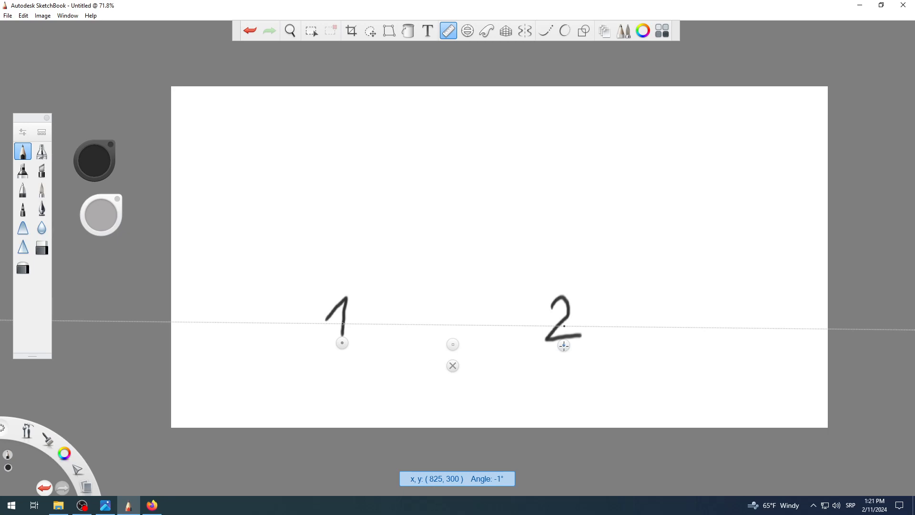
left_click_drag(564, 346, 566, 345)
Move the whole ruler guide down beneath the numerals, then up across them to about x 792, y 351
left_click_drag(448, 348, 453, 359)
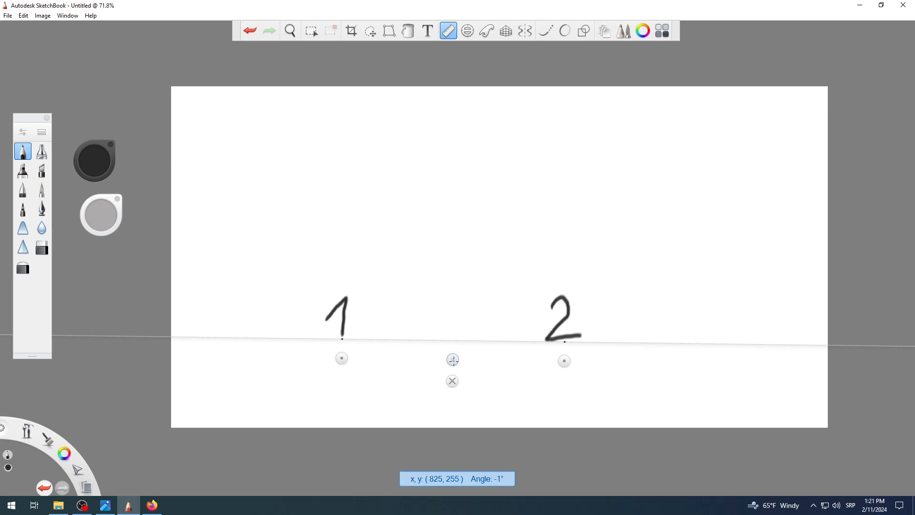
left_click_drag(453, 360, 453, 360)
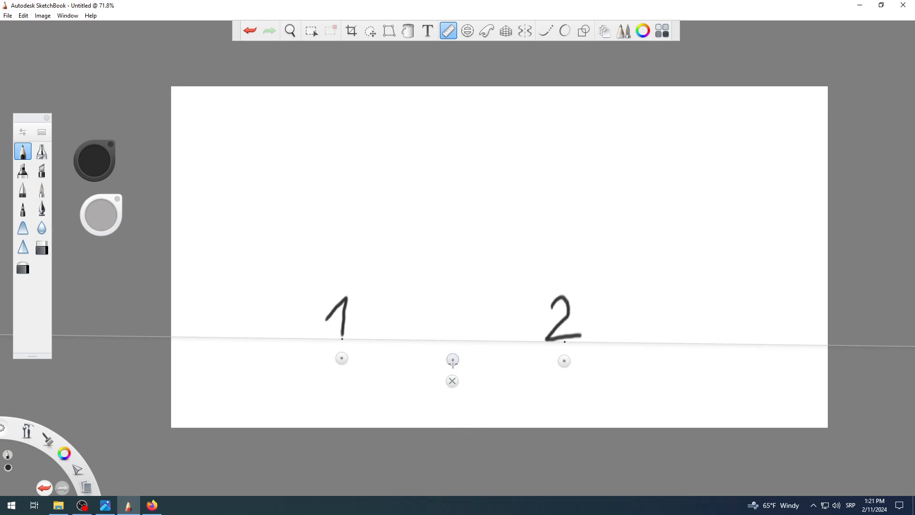
left_click_drag(453, 360, 453, 360)
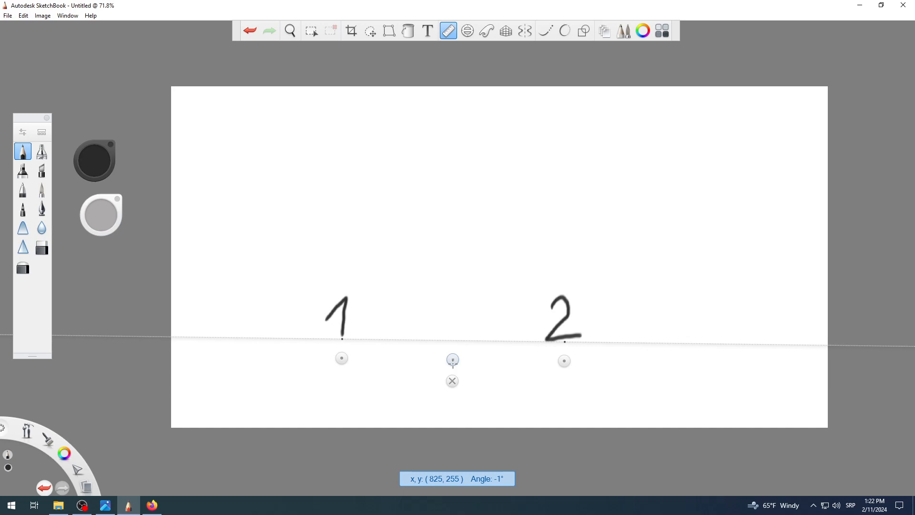
left_click_drag(453, 361, 442, 365)
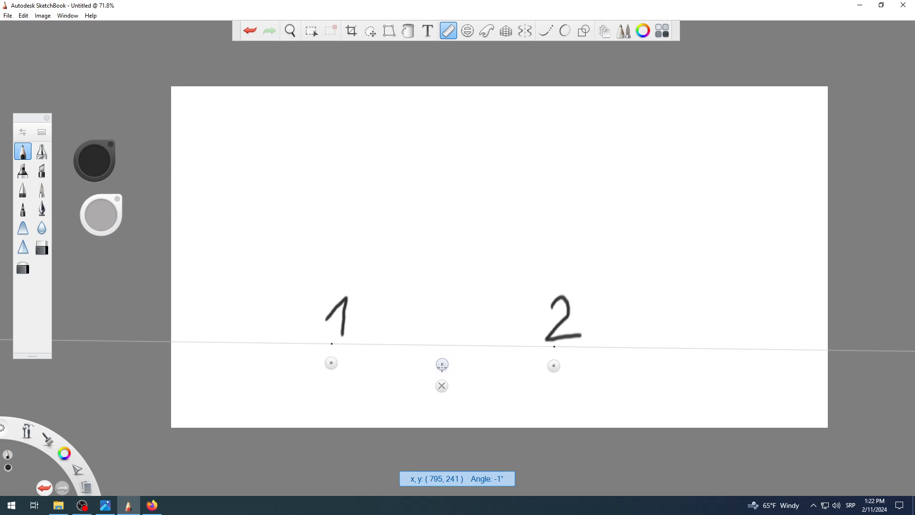
left_click_drag(442, 365, 443, 365)
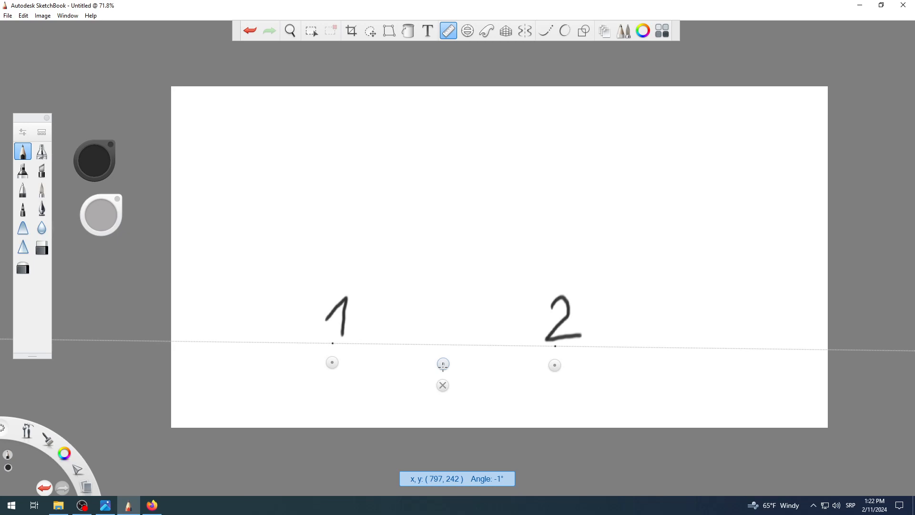
left_click_drag(442, 365, 441, 327)
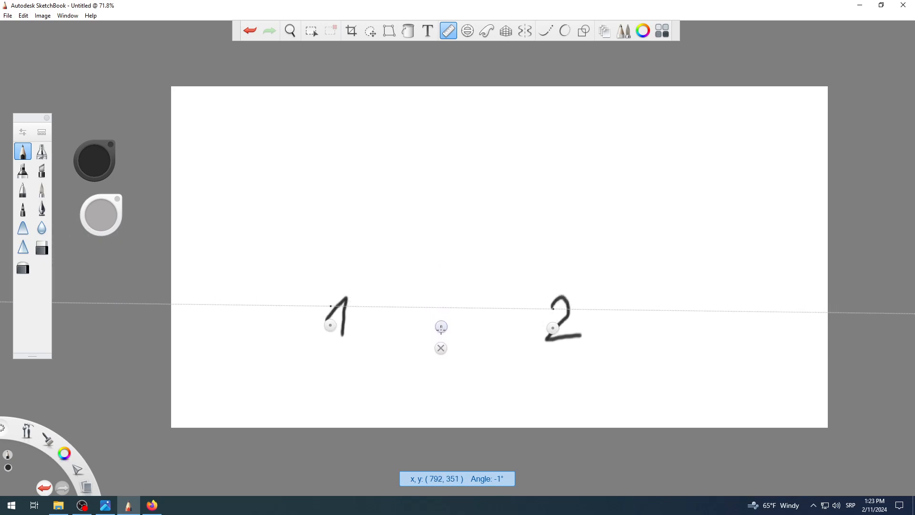
Move the ruler guide's centre to the canvas's left edge at x 0, then to its right edge at about x 1923
left_click_drag(441, 328, 170, 323)
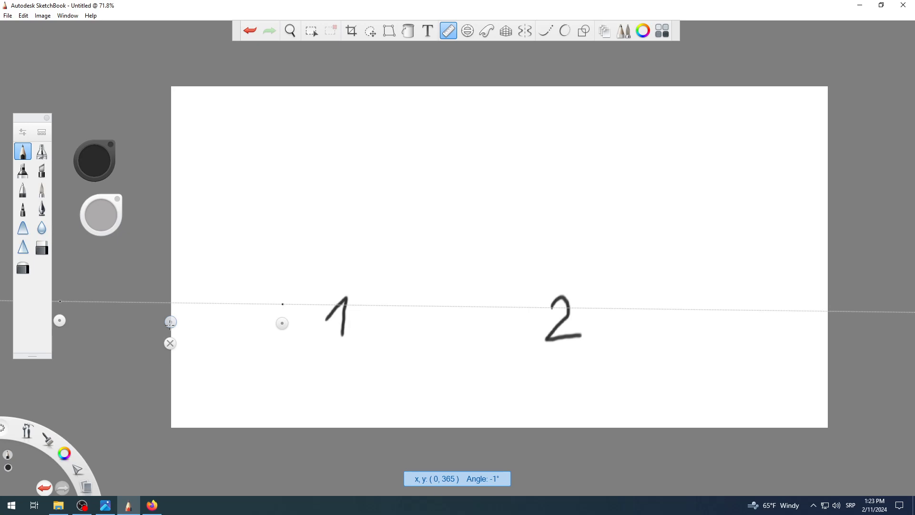
left_click_drag(177, 323, 828, 309)
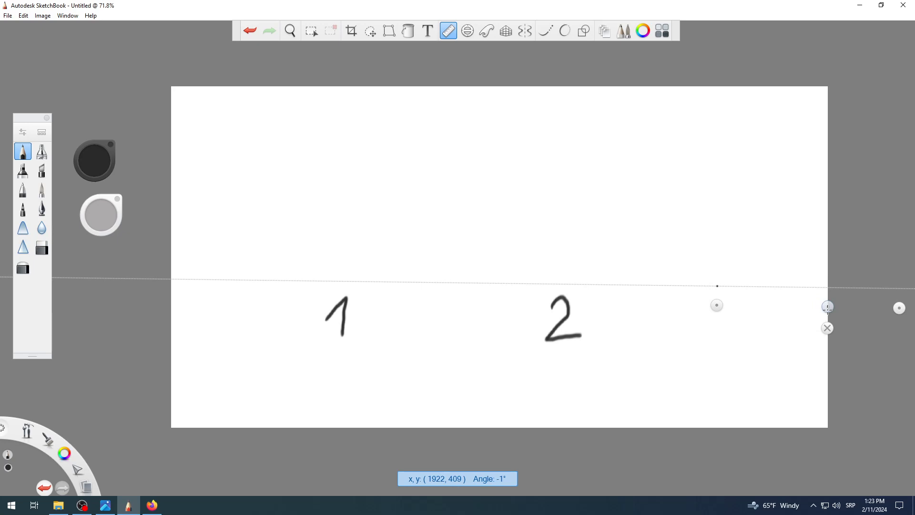
left_click_drag(828, 308, 828, 308)
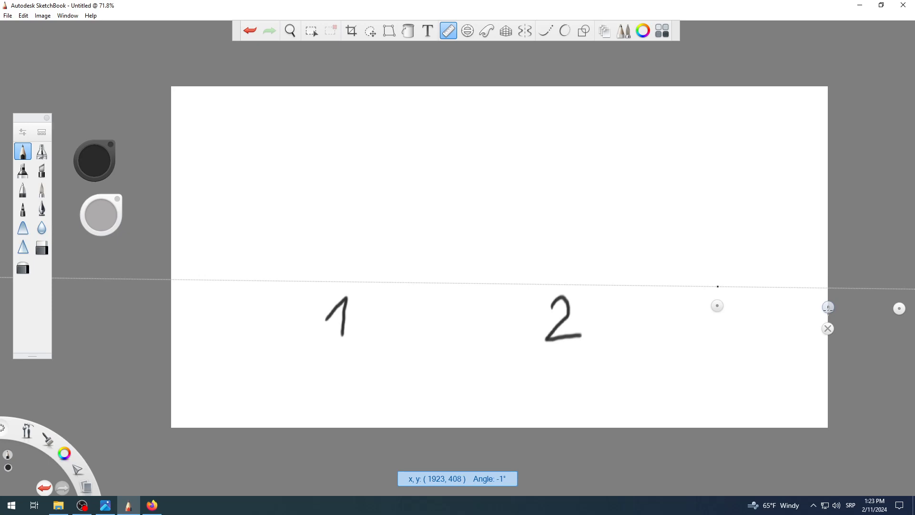
Bring the ruler guide back beneath the numerals and fine-tune its height at about x 821
left_click_drag(825, 309, 449, 366)
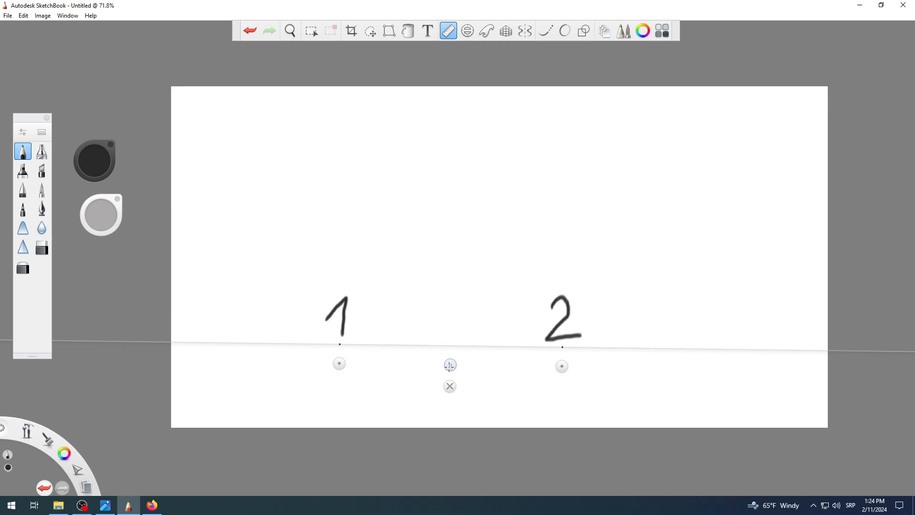
left_click_drag(449, 365, 450, 368)
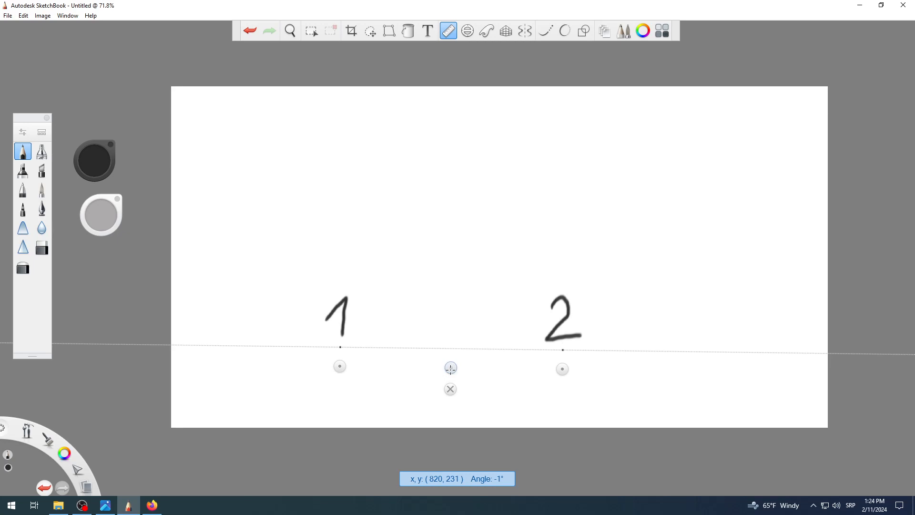
left_click_drag(451, 367, 450, 364)
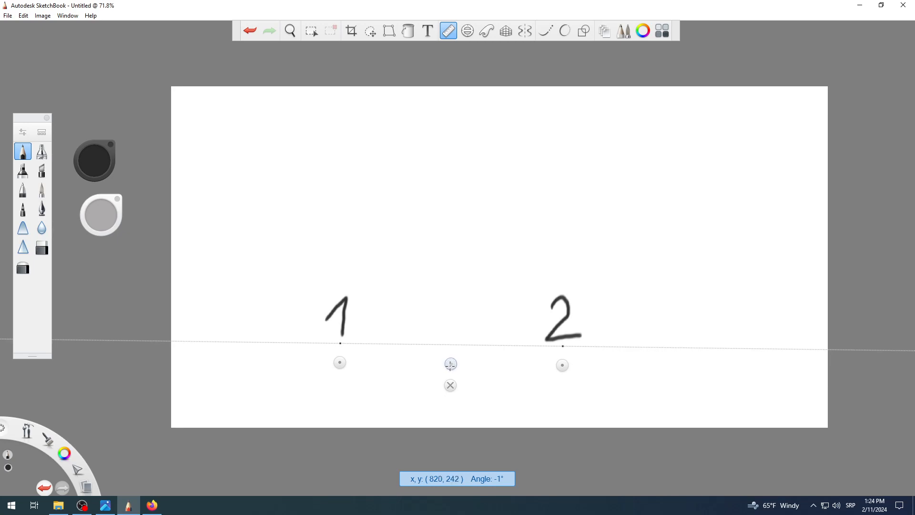
left_click_drag(450, 364, 450, 369)
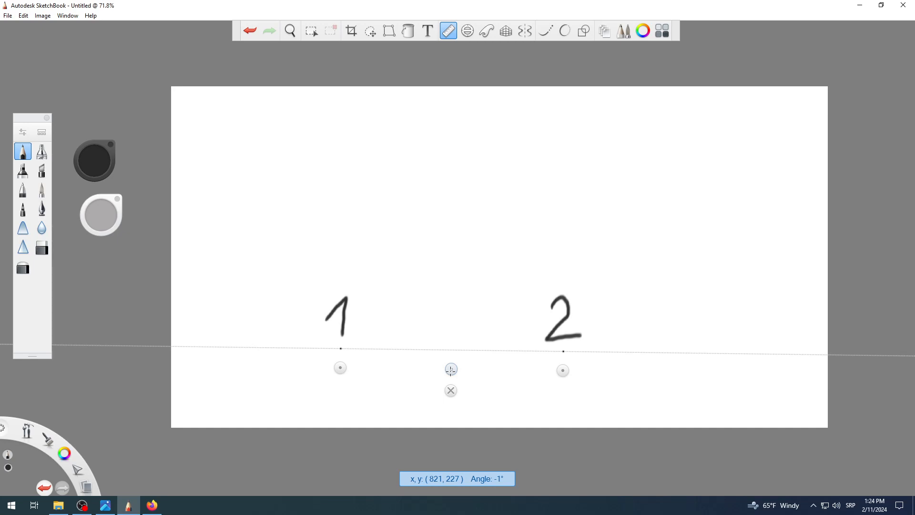
left_click_drag(450, 370, 451, 363)
Swing the ruler guide's second endpoint up to a steep diagonal and back to nearly horizontal beneath the 2
mouse_move(566, 364)
left_mouse_down()
mouse_move(559, 387)
mouse_move(567, 362)
left_mouse_up()
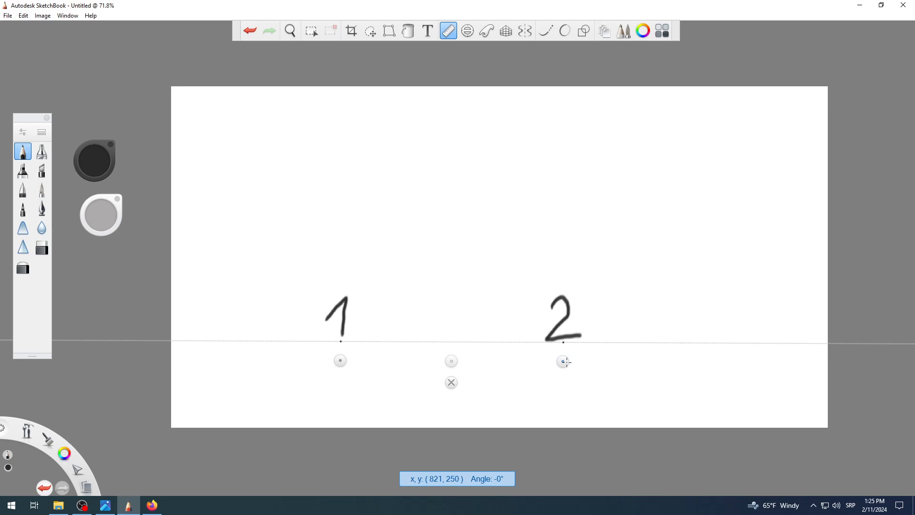
left_click_drag(567, 362, 491, 212)
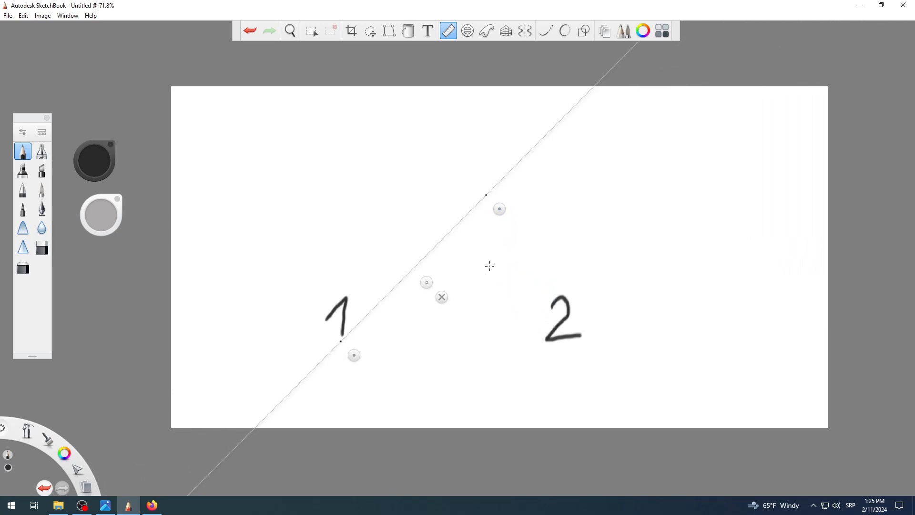
mouse_move(500, 209)
left_mouse_down()
mouse_move(548, 291)
mouse_move(562, 364)
mouse_move(562, 354)
left_mouse_up()
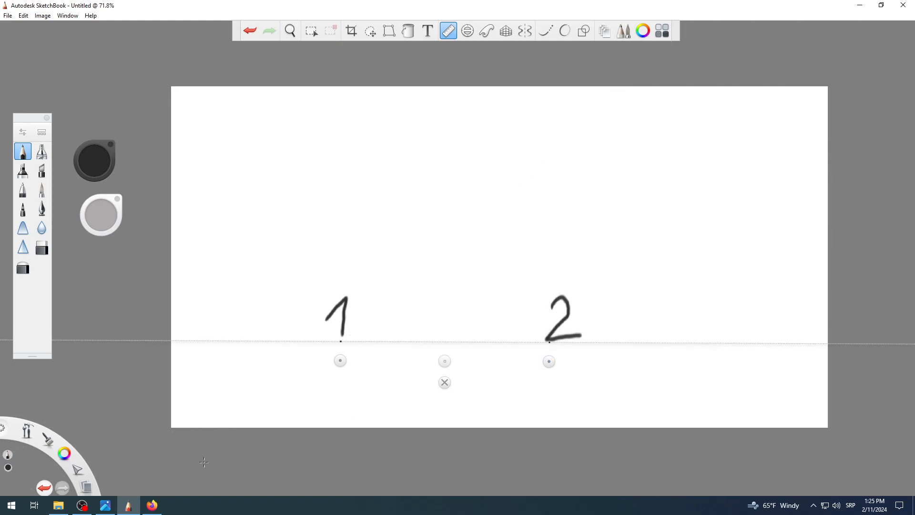
left_click(82, 506)
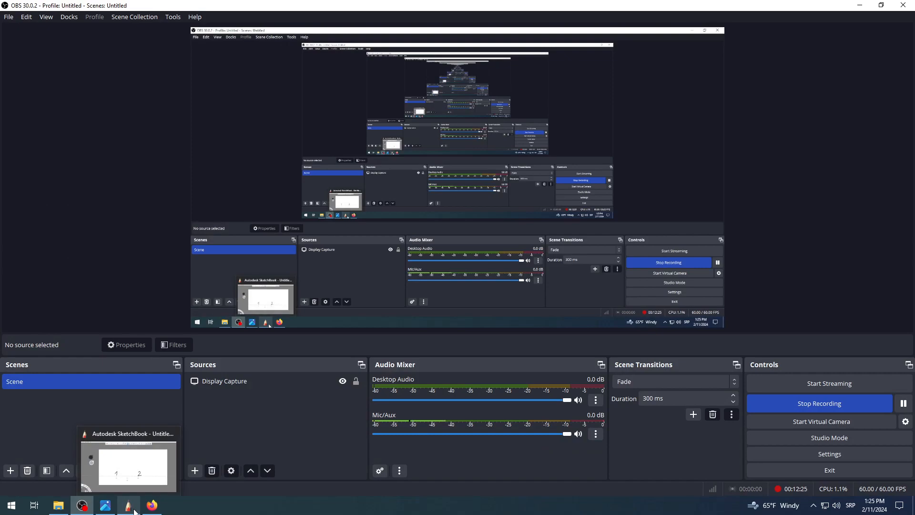
left_click(134, 509)
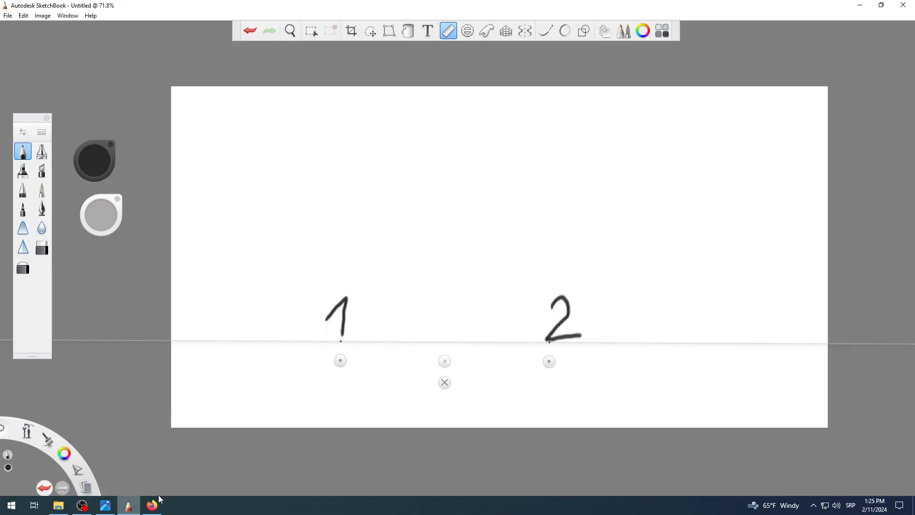
Move the ruler guide up above the numerals and dismiss it
left_click_drag(441, 364, 478, 253)
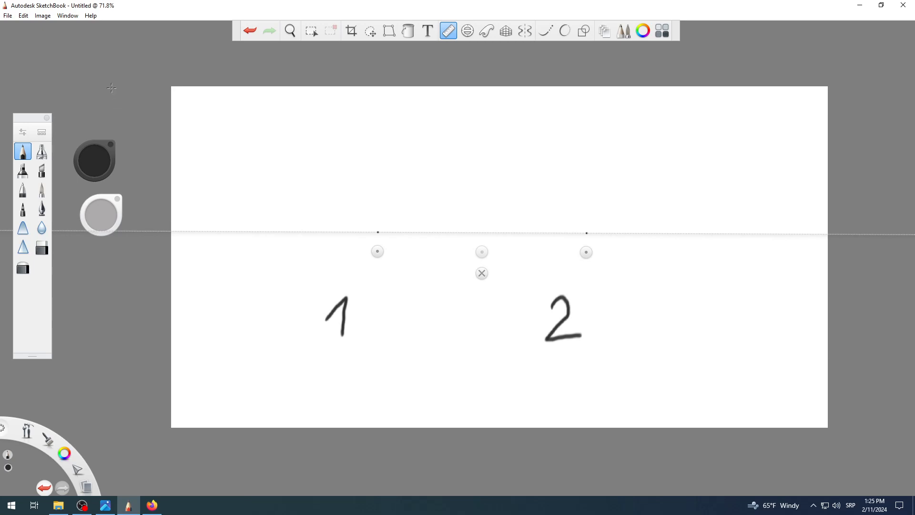
left_click(481, 273)
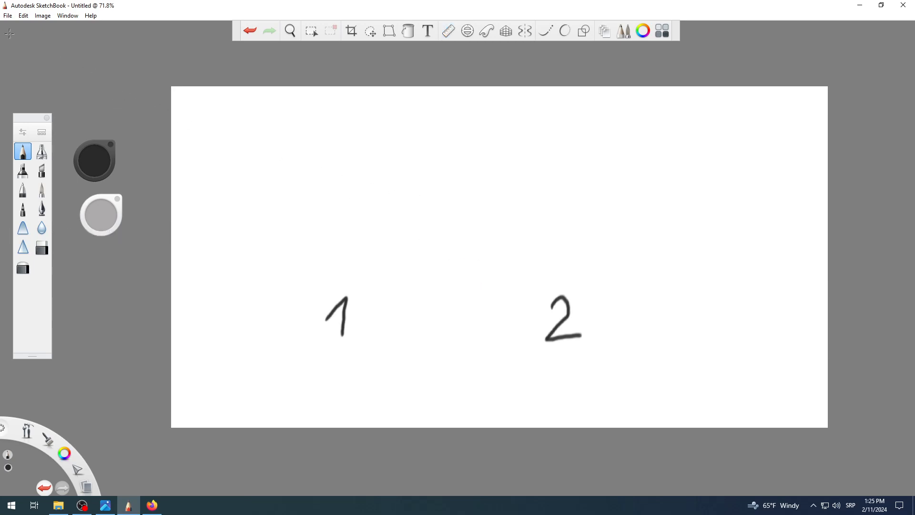
Start a new blank sketch without saving the changes to the current one
left_click(7, 16)
left_click(19, 28)
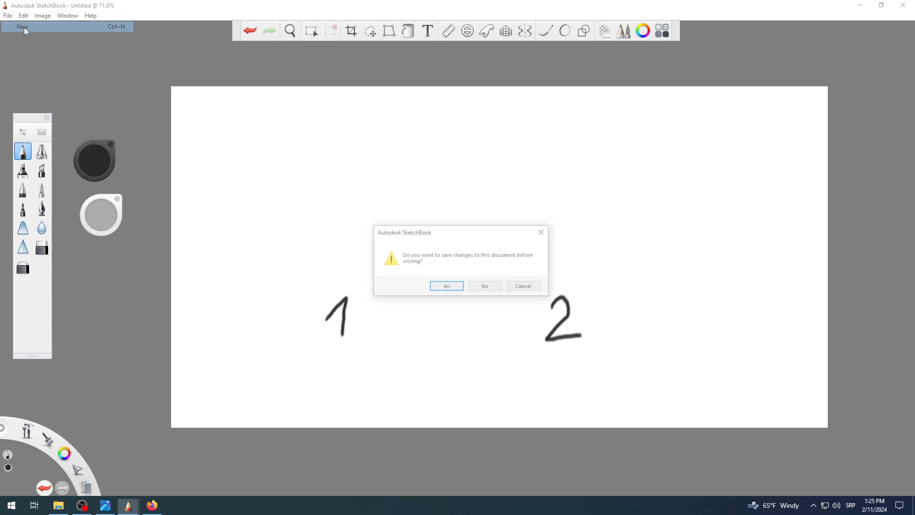
left_click(485, 287)
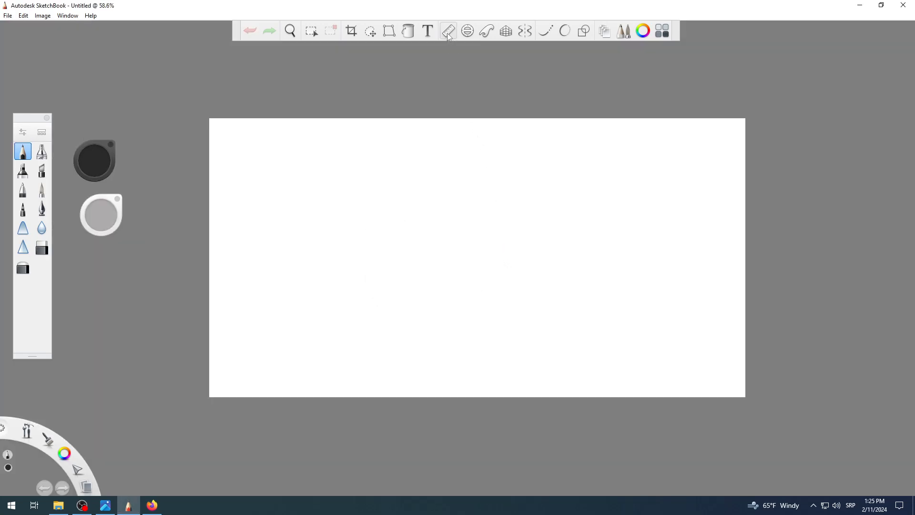
Turn on the ruler guide over the new canvas and move it slightly down to just above the middle
left_click(447, 32)
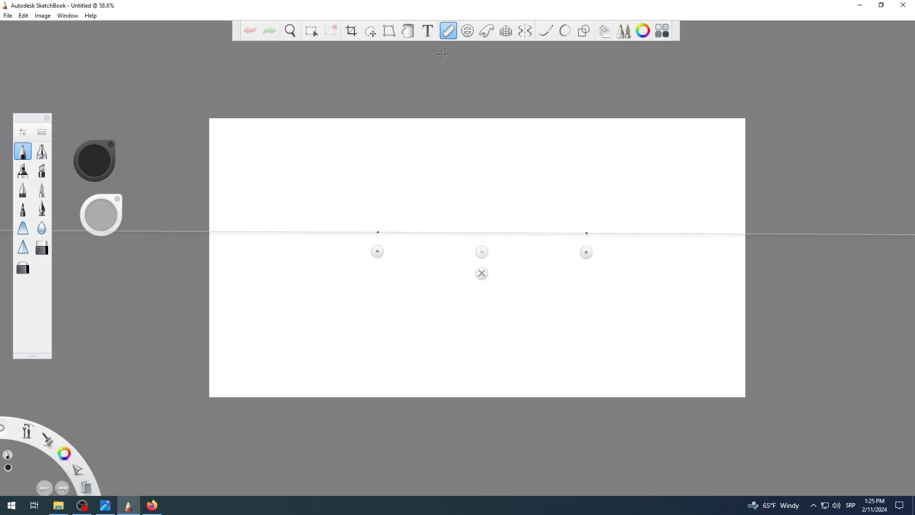
scroll(442, 217, "up", 1)
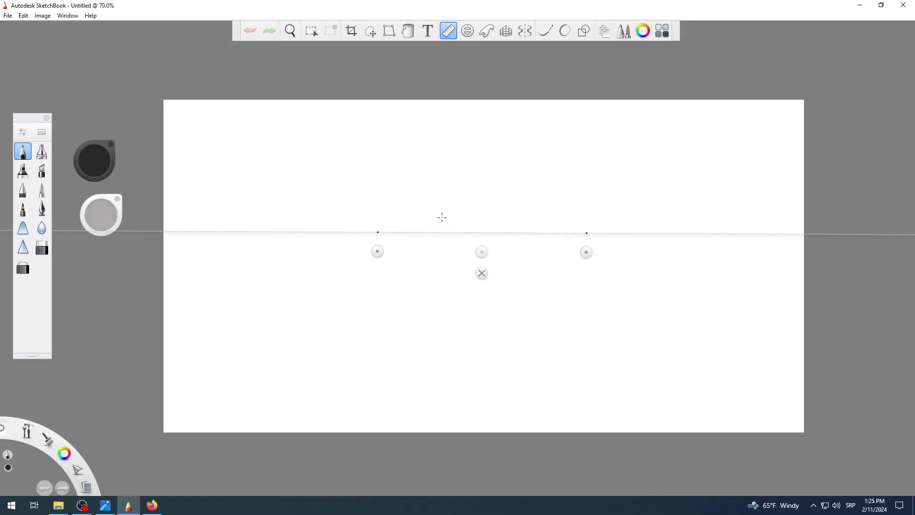
scroll(442, 217, "down", 1)
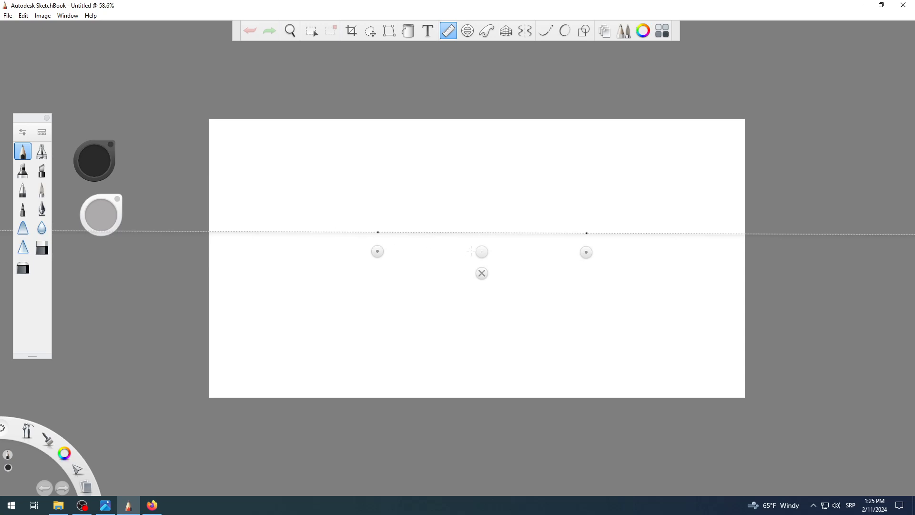
left_click_drag(480, 251, 466, 265)
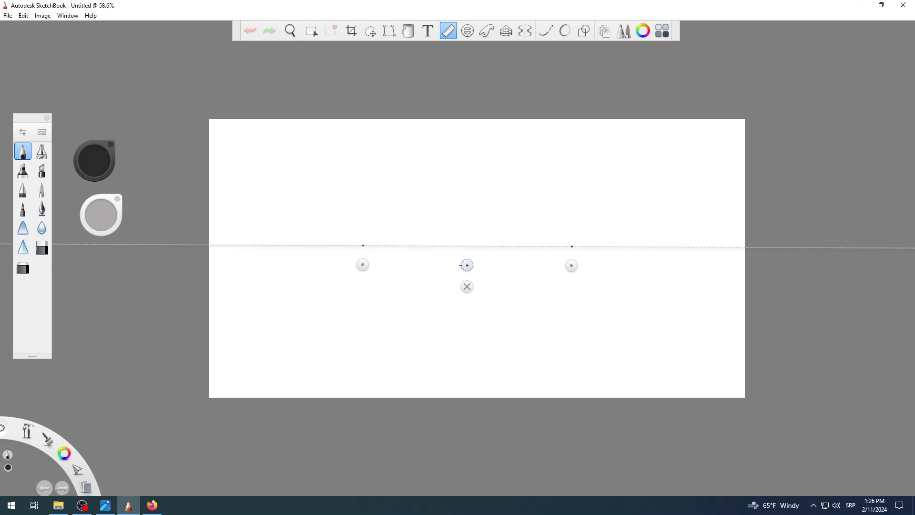
left_click_drag(571, 266, 571, 266)
Draw a straight pencil line along the ruler guide to the canvas's right edge, then dismiss the ruler
mouse_move(228, 244)
left_mouse_down()
mouse_move(556, 319)
mouse_move(755, 335)
left_mouse_up()
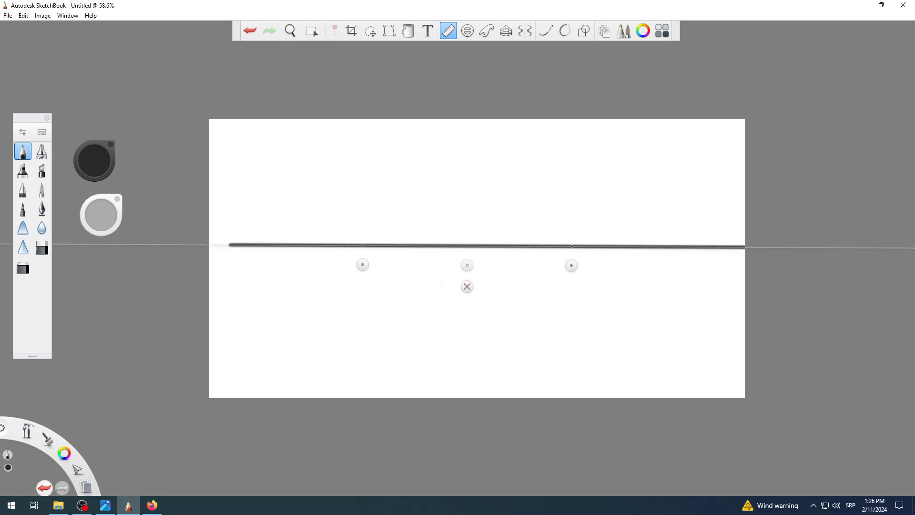
left_click_drag(468, 282, 506, 369)
left_click(505, 373)
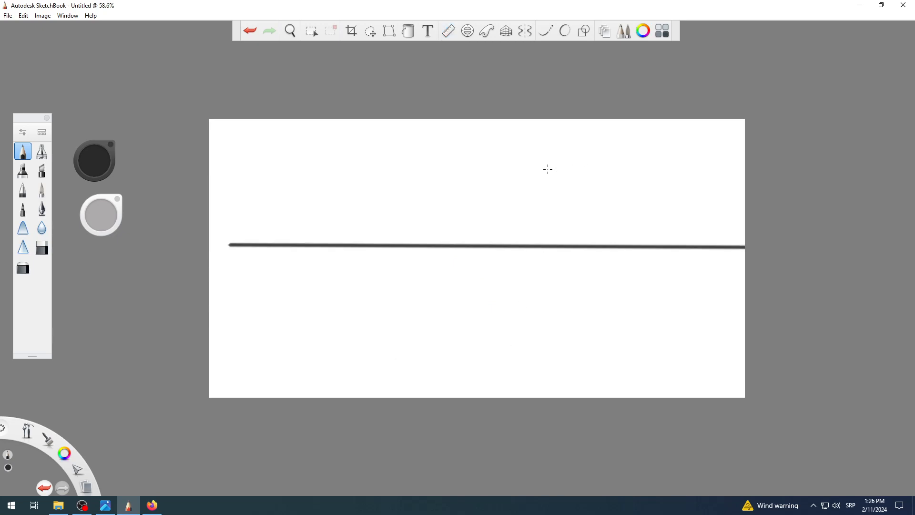
Turn on the ruler guide, stand it nearly vertical at about 89° near the canvas's centre and shorten the distance between its end handles
left_click(448, 32)
left_click_drag(600, 349, 400, 190)
left_click_drag(419, 252, 524, 241)
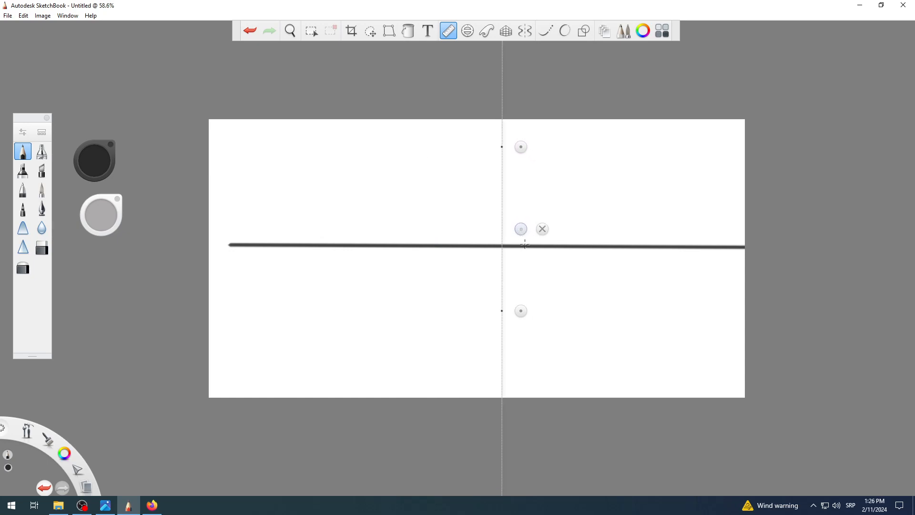
left_click_drag(520, 311, 519, 242)
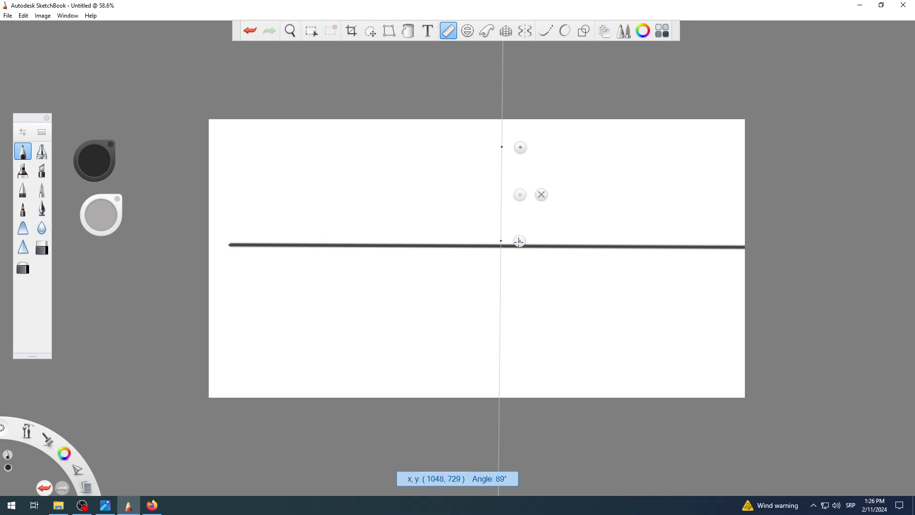
left_click_drag(519, 241, 520, 242)
Centre the ruler guide on the horizontal line and draw a short vertical pencil line across it near the middle of the canvas
left_click_drag(520, 194, 521, 233)
scroll(591, 242, "up", 2)
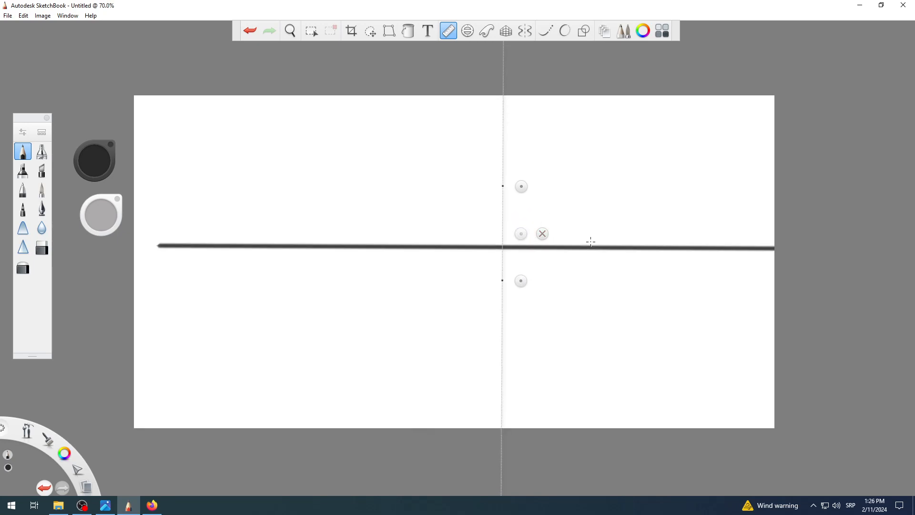
mouse_move(510, 202)
left_mouse_down()
mouse_move(487, 210)
mouse_move(480, 181)
mouse_move(528, 293)
left_mouse_up()
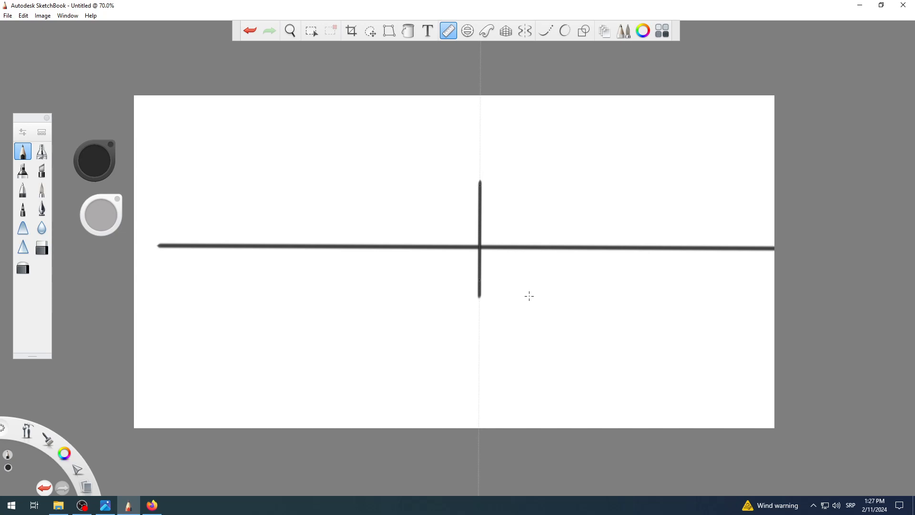
Shift the near-vertical ruler toward the canvas's right edge and draw two more vertical pencil lines across the horizontal line, spaced apart
left_click_drag(496, 234, 636, 259)
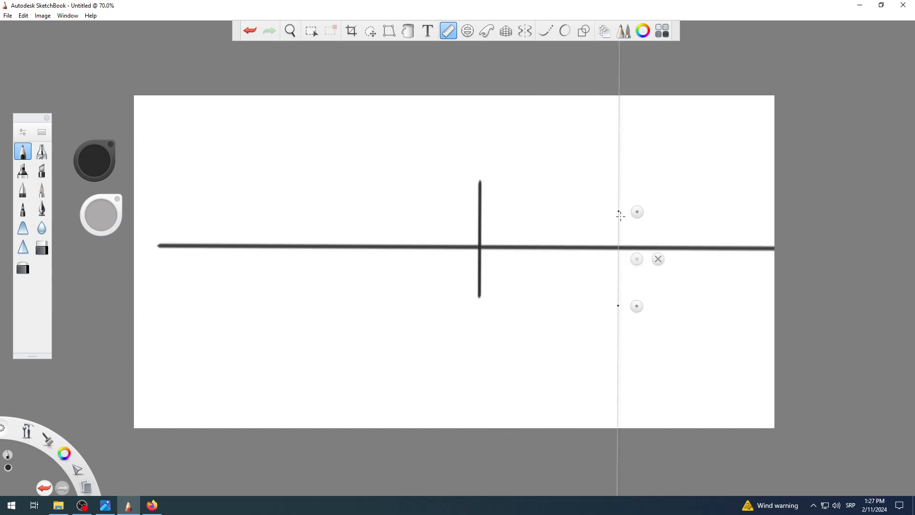
left_click_drag(617, 193, 635, 324)
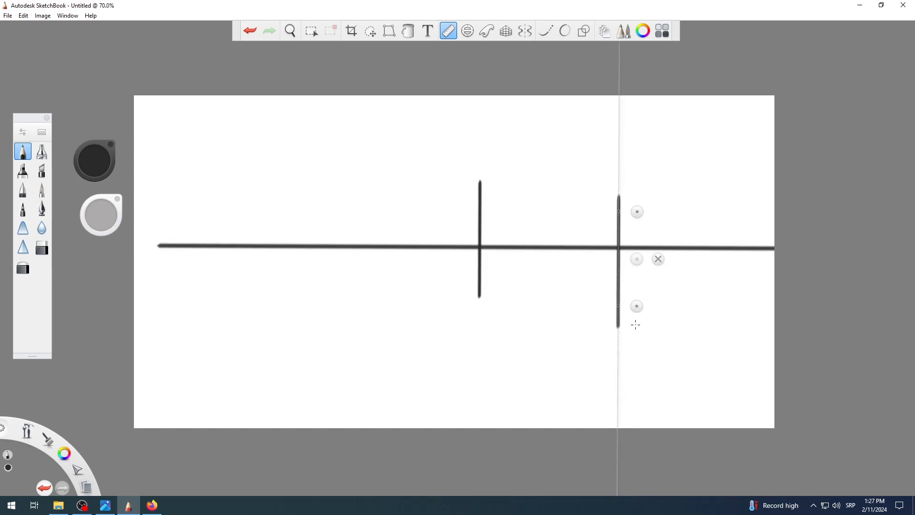
left_click_drag(636, 260, 766, 228)
left_click_drag(747, 176, 757, 285)
mouse_move(766, 230)
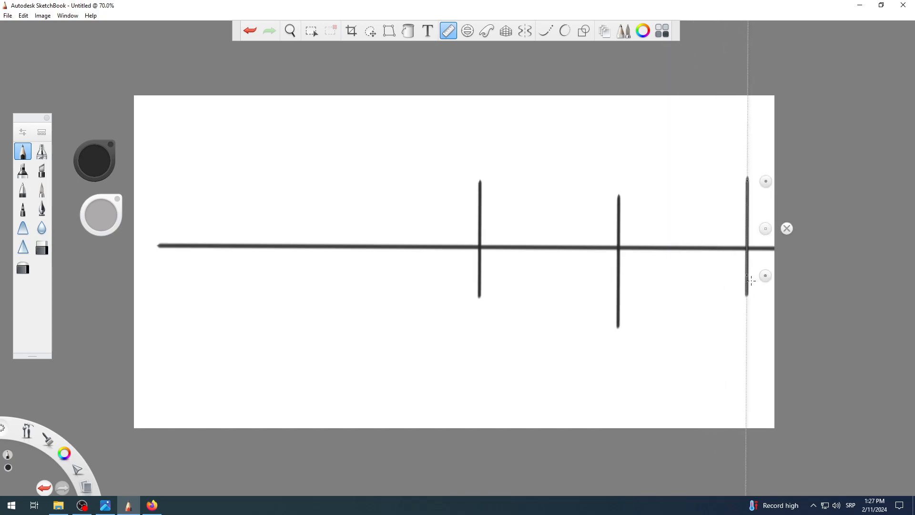
Turn the ruler guide to a gentle downward slope and place it near the upper end of the first vertical line
left_click_drag(766, 229, 395, 224)
left_click_drag(396, 176, 486, 331)
left_click(412, 315)
left_click_drag(411, 316, 378, 335)
left_click_drag(424, 365, 460, 311)
left_click_drag(402, 312, 542, 205)
Align the ruler guide through the upper ends of the first two vertical lines and draw a pencil line joining them
scroll(497, 178, "up", 10)
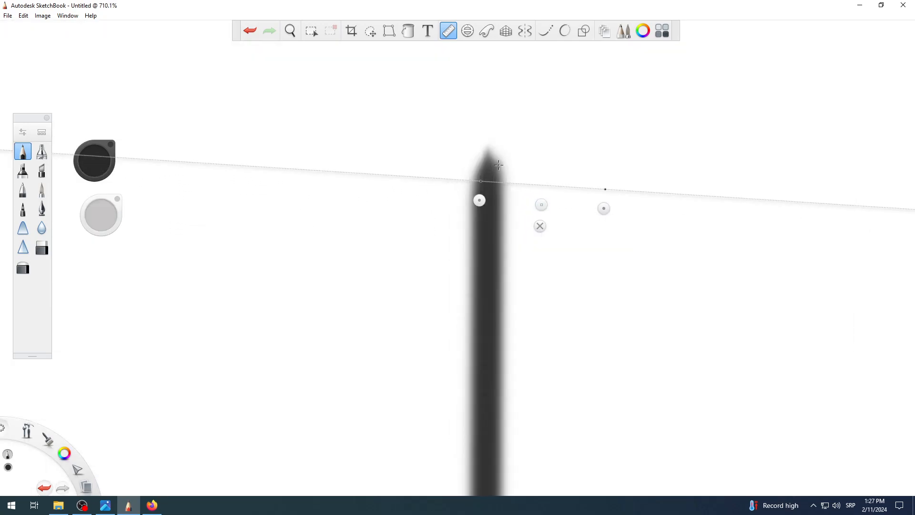
scroll(553, 198, "down", 5)
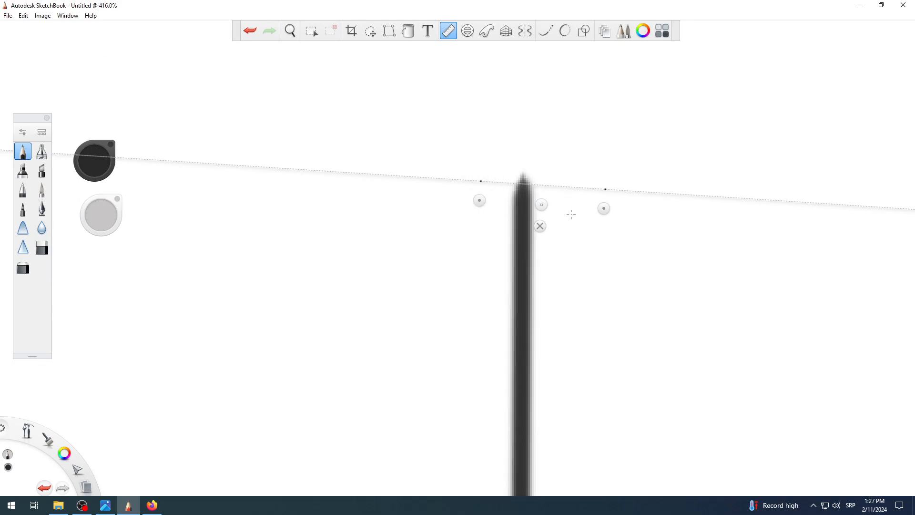
scroll(582, 245, "down", 2)
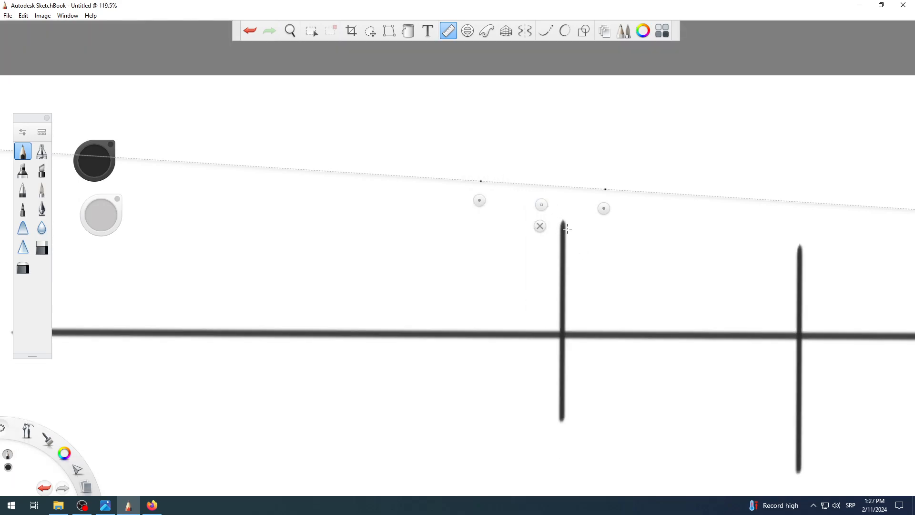
scroll(648, 290, "down", 1)
key("space")
left_click_drag(629, 306, 501, 275)
left_click_drag(542, 205, 516, 218)
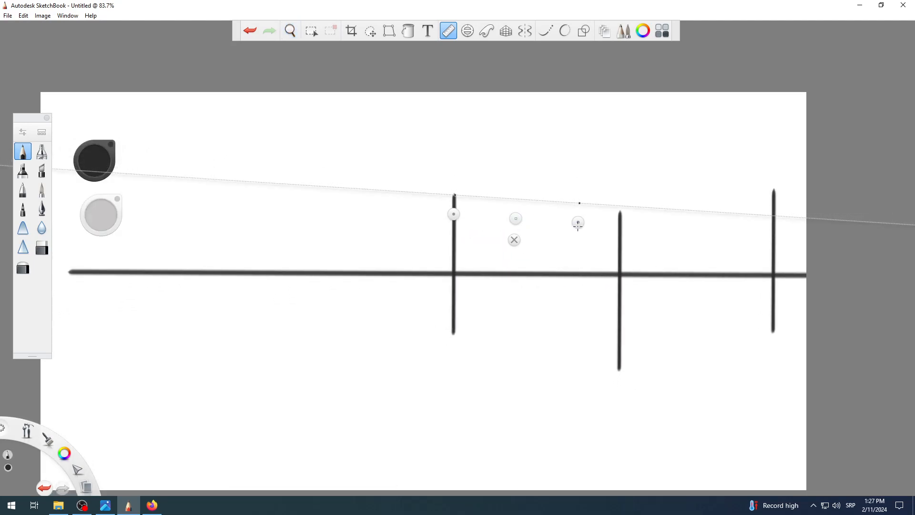
left_click_drag(578, 223, 618, 231)
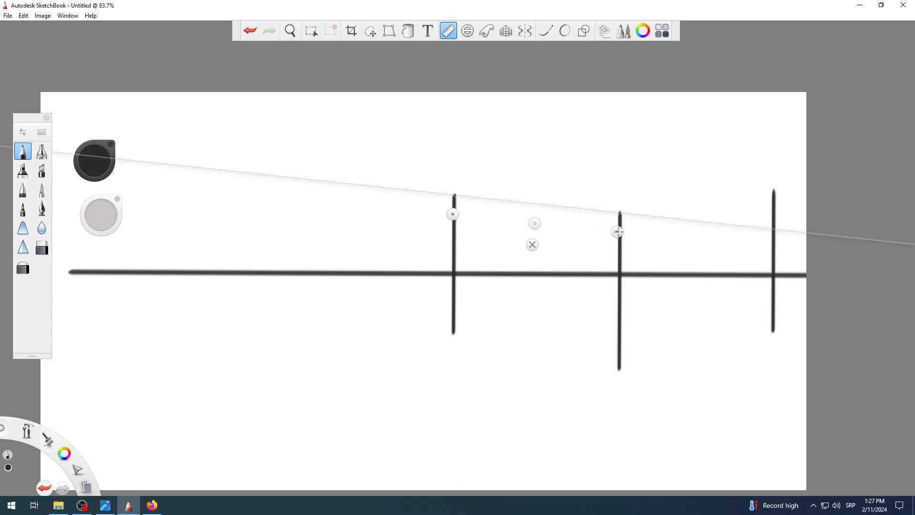
left_click_drag(453, 192, 616, 237)
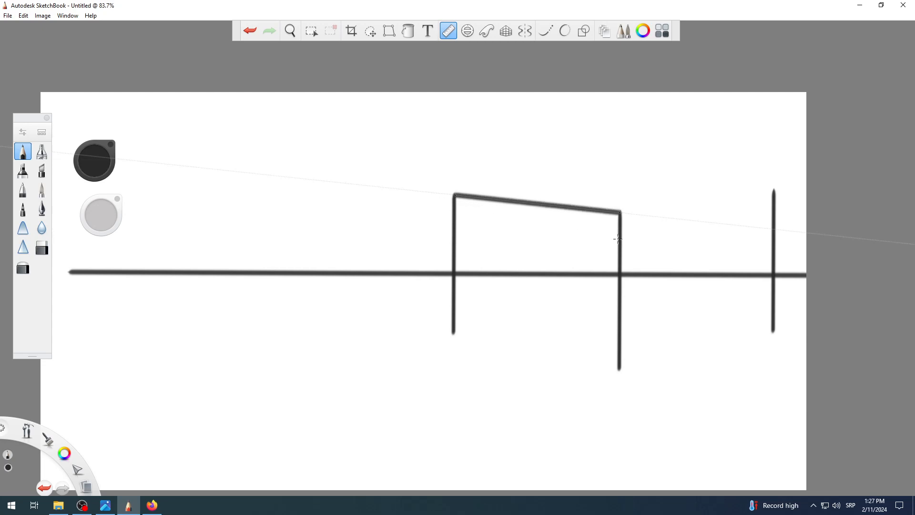
Draw two parallel pencil lines along the sloped ruler: the frame's lower edge, extended past its left corner, and one just above its upper edge
scroll(561, 297, "up", 3)
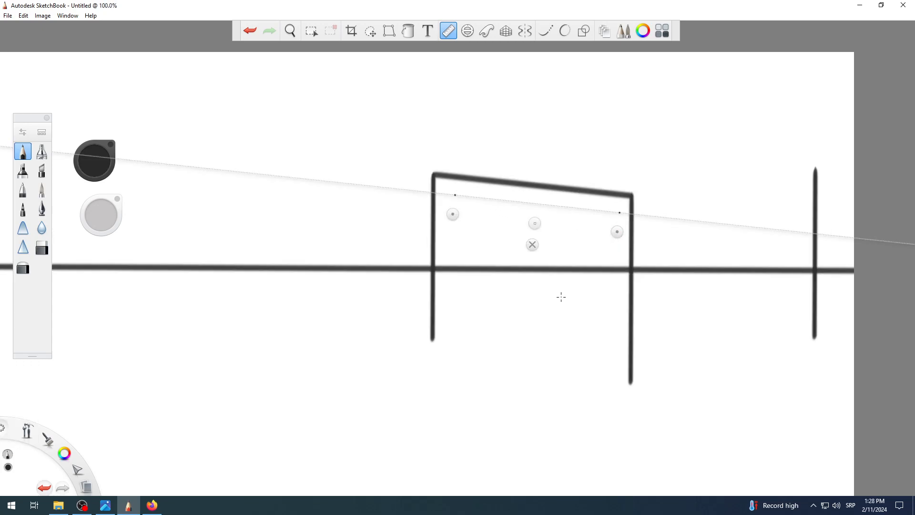
scroll(561, 296, "down", 5)
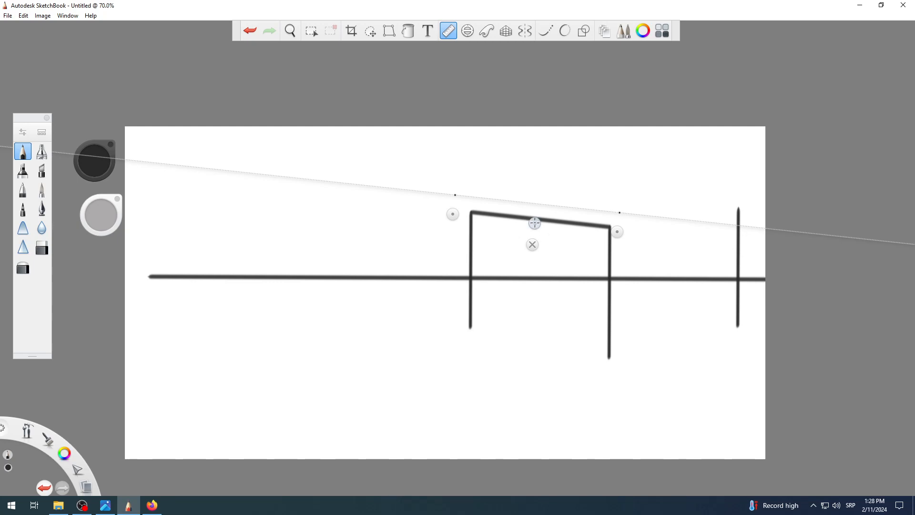
left_click_drag(535, 223, 550, 358)
left_click_drag(475, 329, 606, 372)
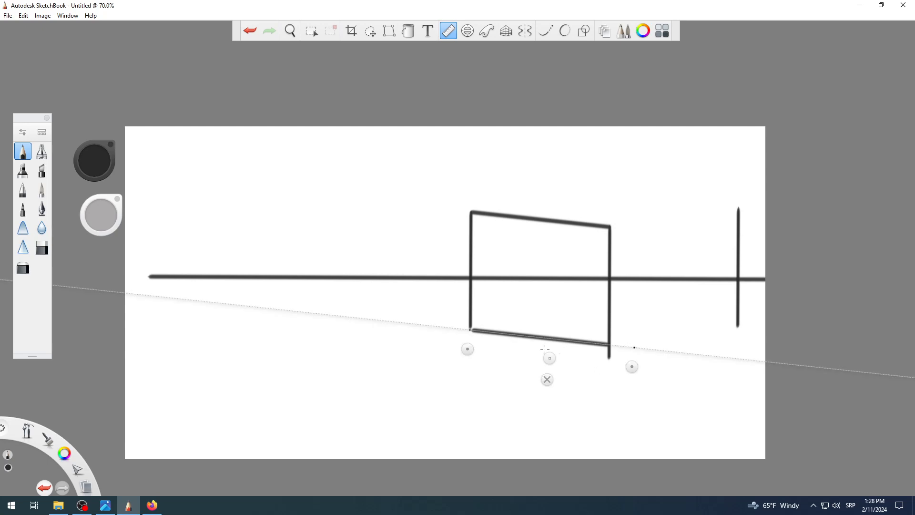
left_click_drag(471, 329, 447, 328)
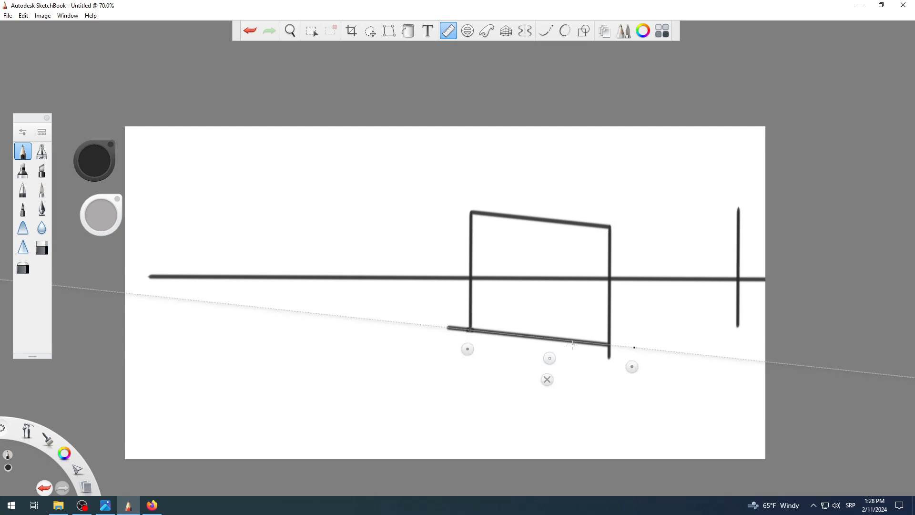
left_click_drag(545, 357, 561, 229)
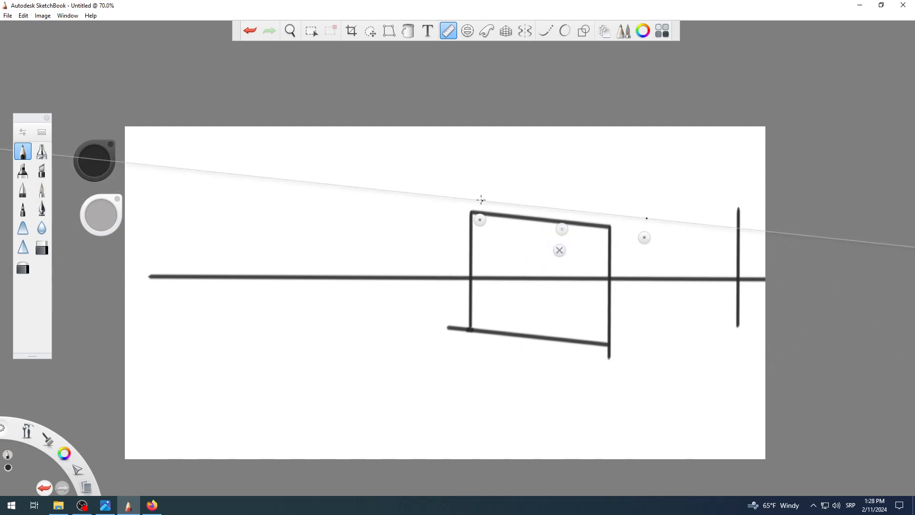
left_click_drag(481, 200, 622, 233)
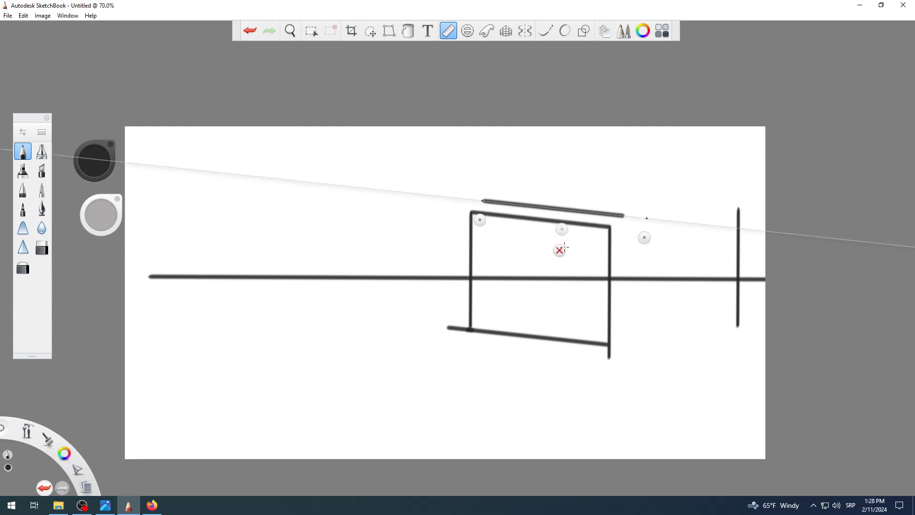
Move the ruler guide down and line it up with the frame's lower edge at its lower-right corner
left_click_drag(562, 229, 505, 410)
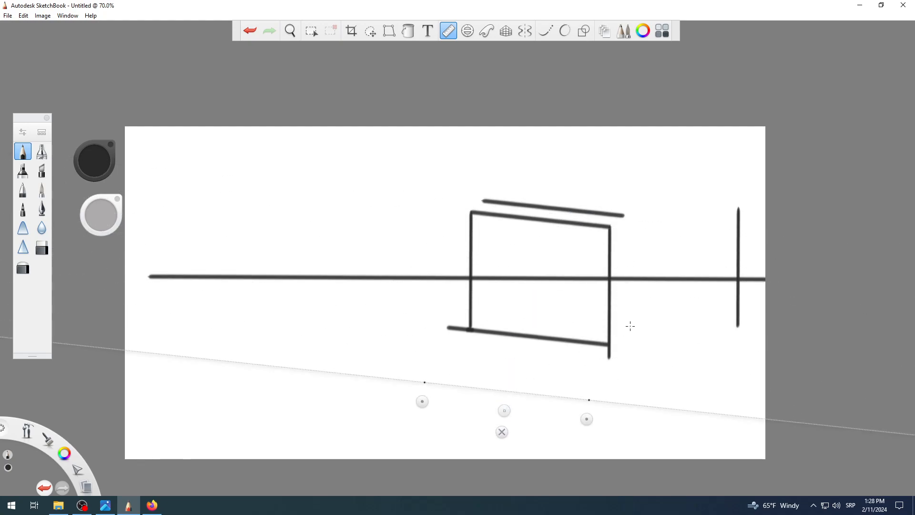
scroll(614, 365, "up", 5)
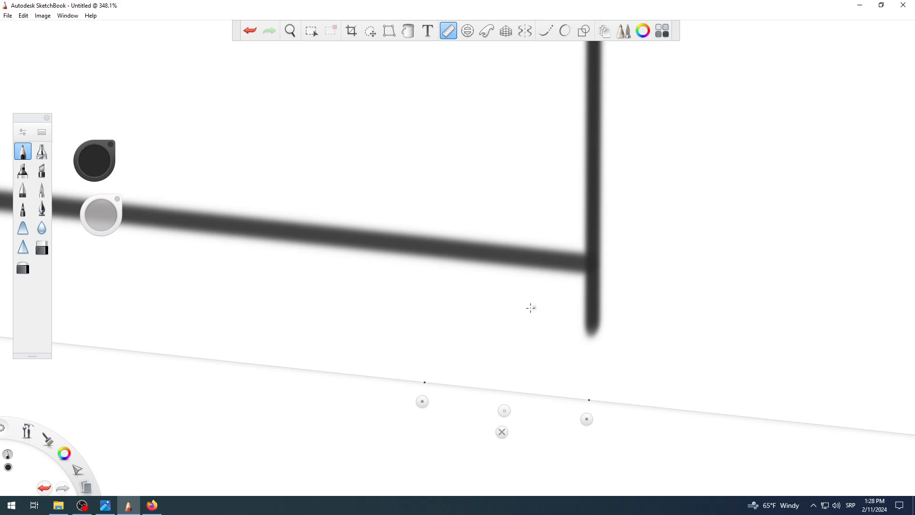
scroll(533, 307, "down", 5)
scroll(539, 304, "up", 1)
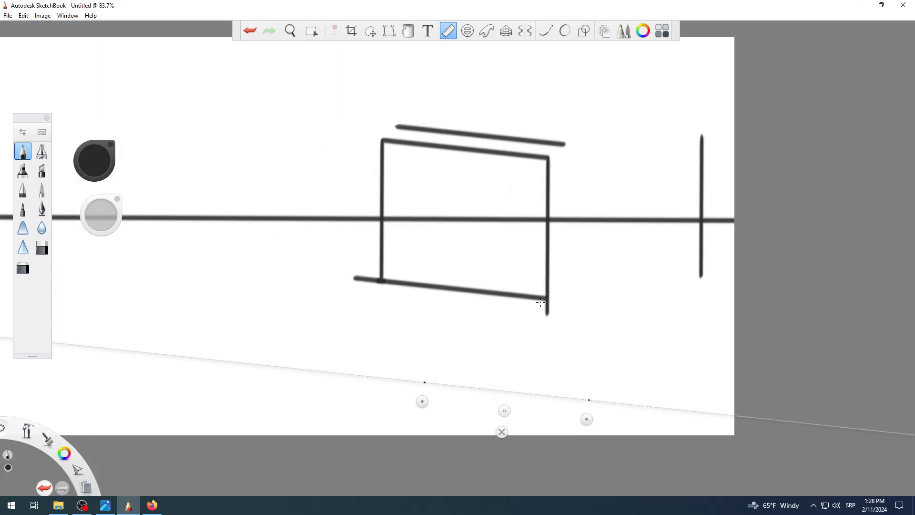
left_click_drag(504, 411, 629, 328)
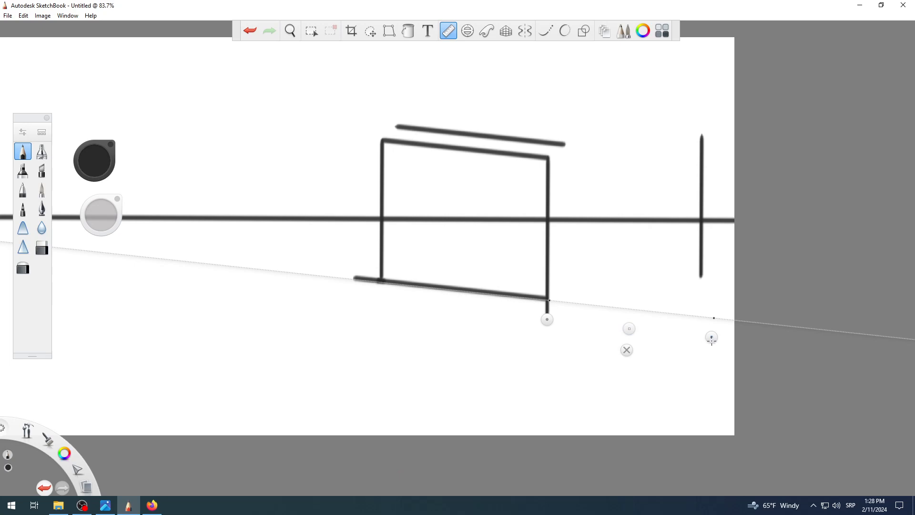
Move the ruler guide to the frame's upper-right corner and tilt it upward to pass through the top of the third vertical line
left_click_drag(629, 328, 630, 185)
scroll(825, 341, "up", 2)
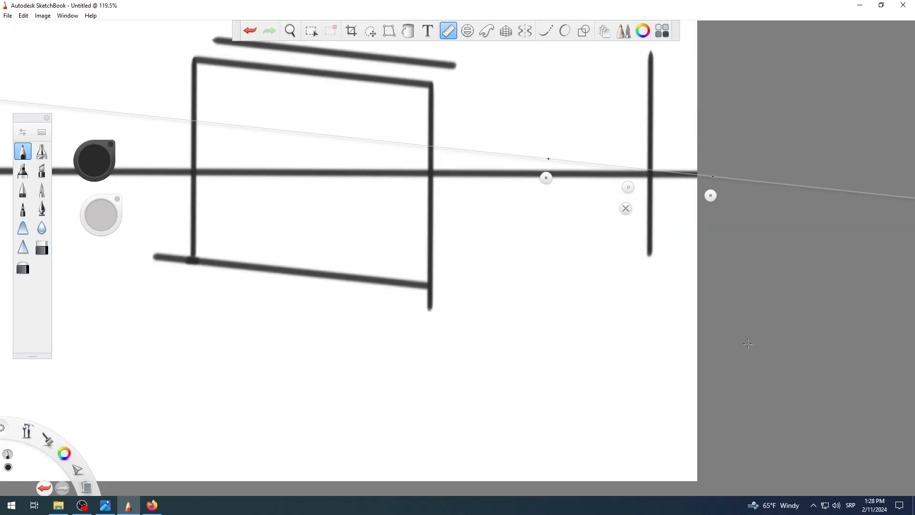
scroll(414, 71, "up", 10)
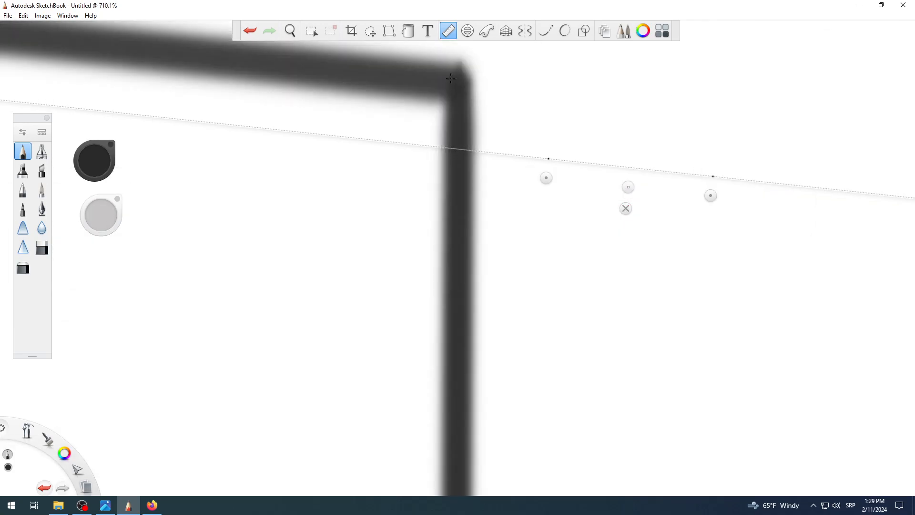
scroll(451, 81, "down", 10)
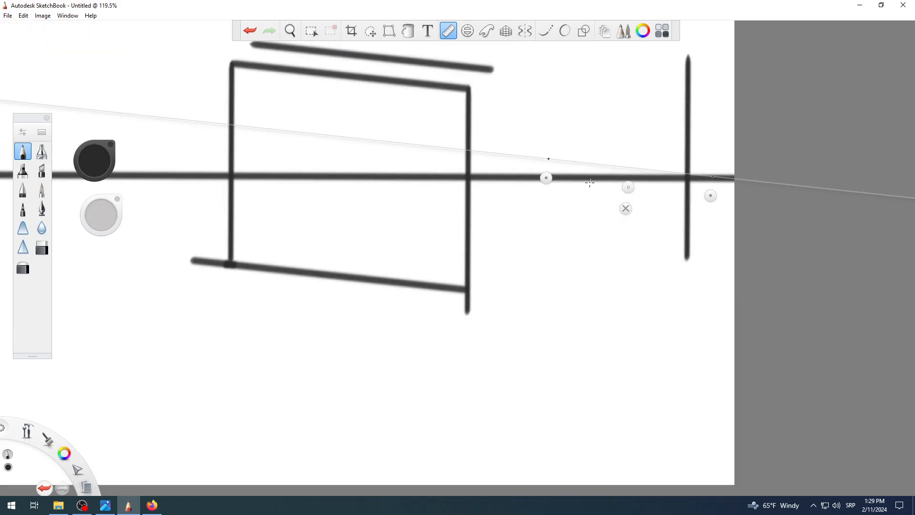
scroll(590, 183, "down", 1)
key("space")
left_click_drag(562, 267, 563, 333)
left_click_drag(623, 183, 572, 200)
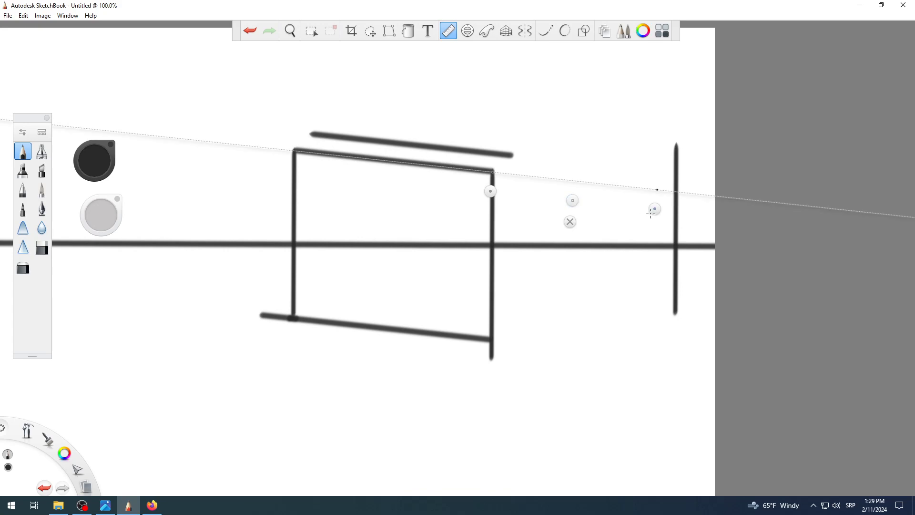
left_click_drag(654, 211, 674, 166)
Try pencil strokes along the tilted ruler between the frame's upper-right corner and the third vertical line, dismiss the ruler and undo the strokes
left_click_drag(494, 171, 671, 184)
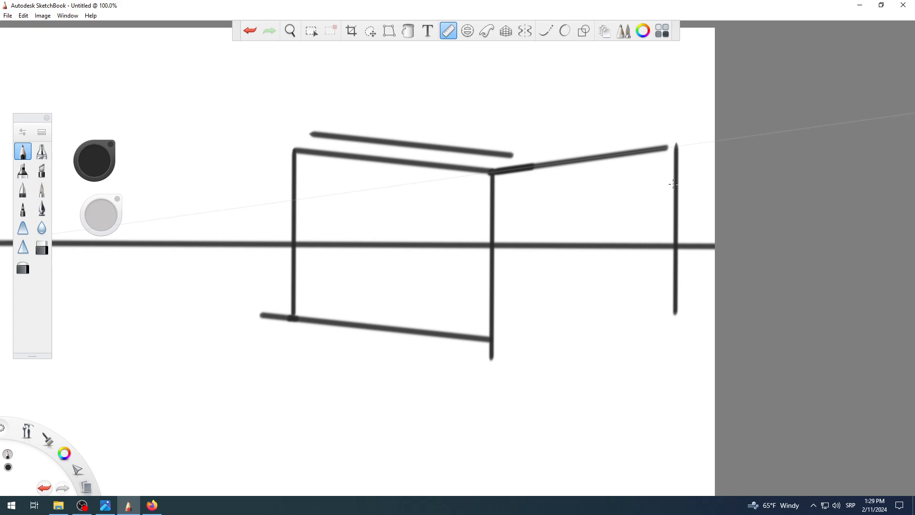
mouse_move(673, 185)
left_mouse_down()
mouse_move(715, 183)
mouse_move(588, 185)
mouse_move(633, 183)
mouse_move(583, 175)
mouse_move(632, 164)
mouse_move(587, 164)
mouse_move(624, 157)
mouse_move(582, 161)
left_mouse_up()
left_click(590, 199)
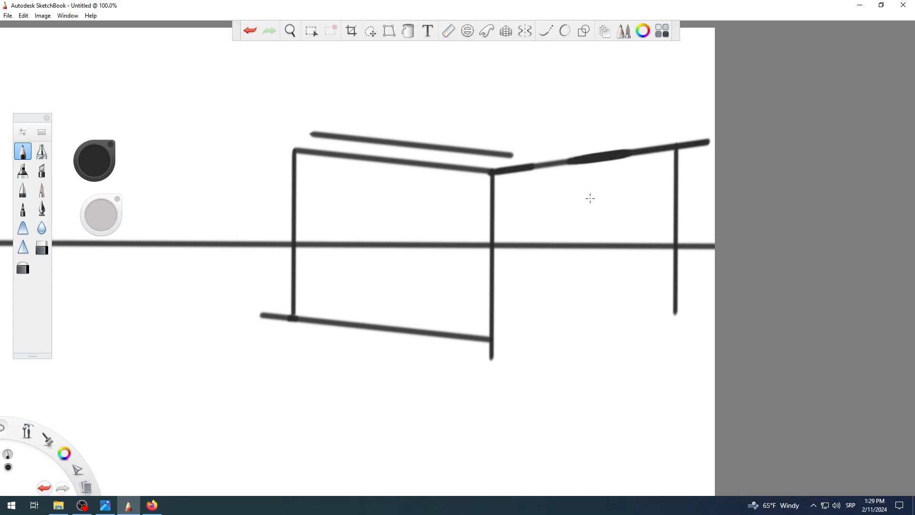
left_click(250, 31)
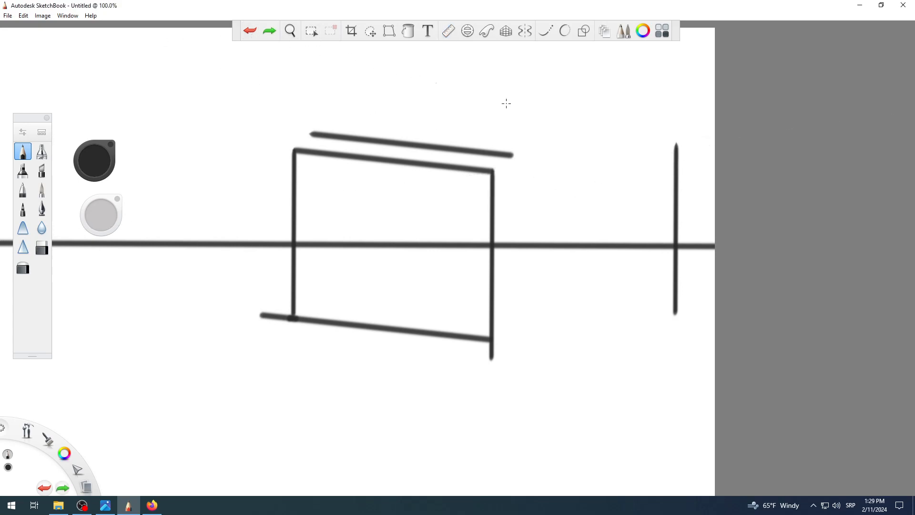
Turn the ruler guide back on and draw parallel upper and lower pencil edges joining the second vertical line to the third
left_click(370, 31)
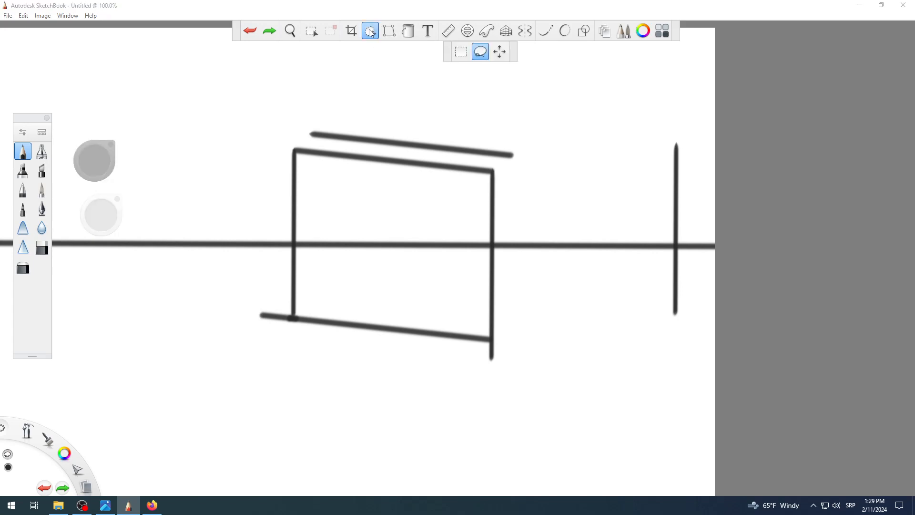
left_click(448, 30)
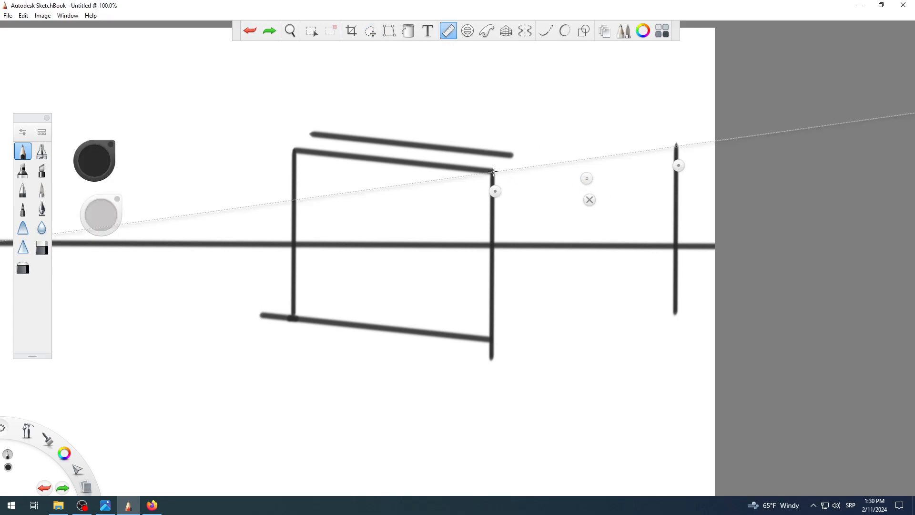
left_click_drag(492, 171, 680, 182)
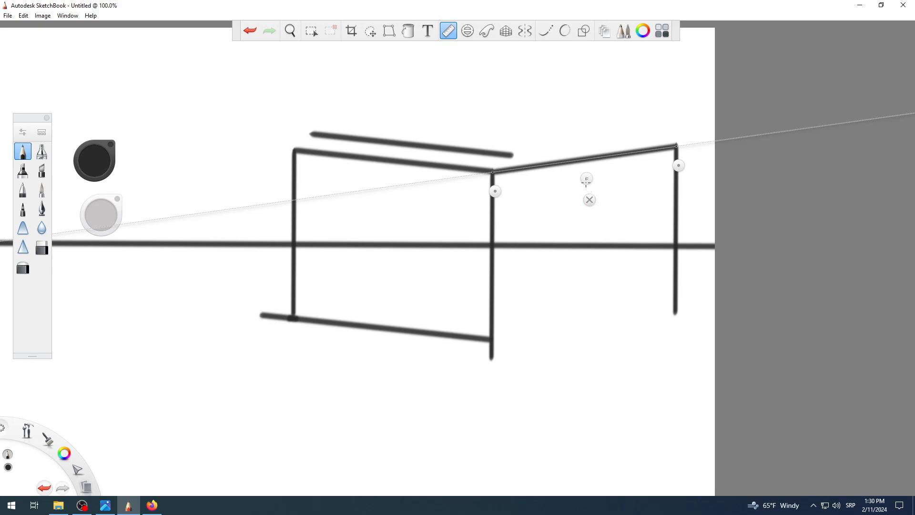
left_click_drag(586, 179, 586, 348)
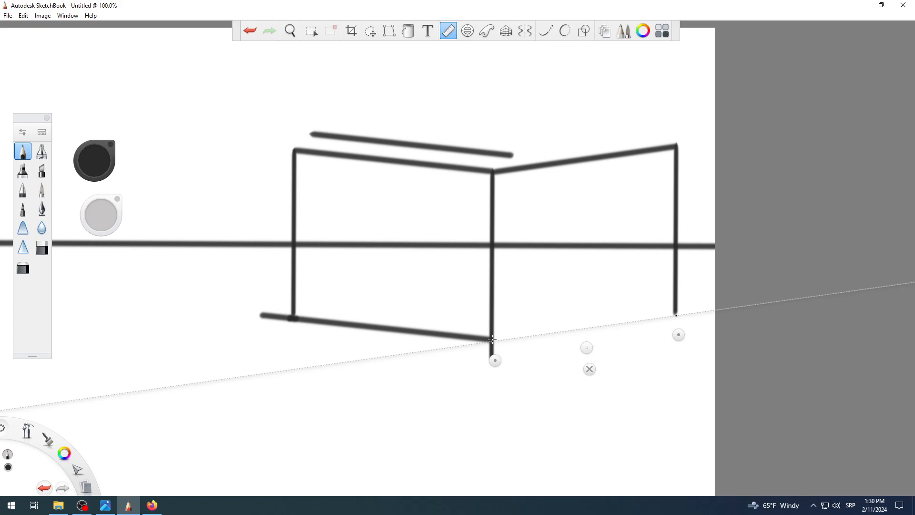
left_click_drag(492, 340, 684, 381)
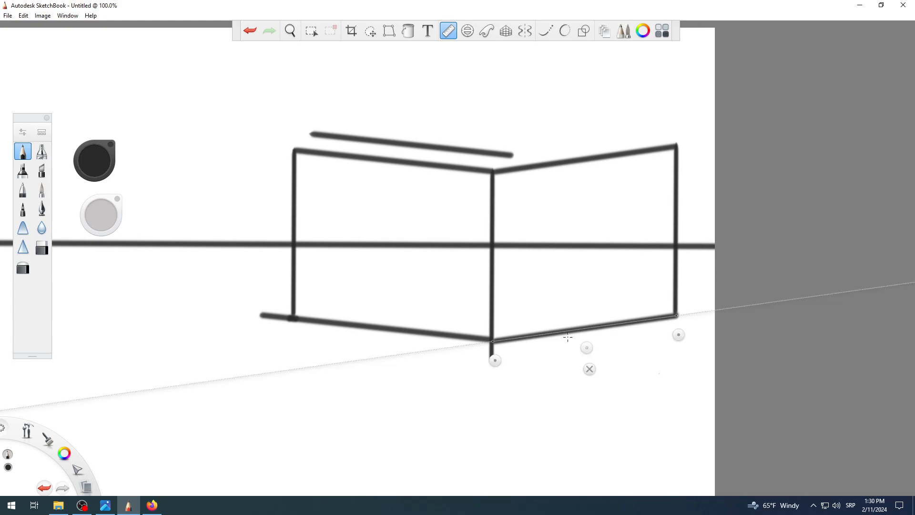
Move the sloped ruler guide to the box's top, draw parallel pencil strokes from its left corner and along its right rear edge, and park the ruler below
scroll(533, 293, "down", 5)
scroll(511, 283, "up", 2)
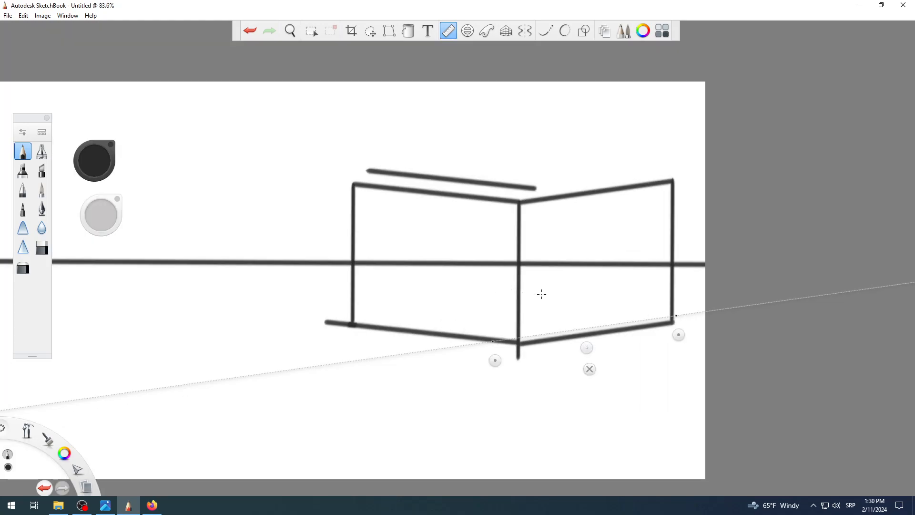
left_click_drag(586, 347, 450, 193)
mouse_move(357, 183)
left_mouse_down()
mouse_move(413, 197)
mouse_move(450, 191)
mouse_move(527, 225)
mouse_move(557, 205)
left_mouse_up()
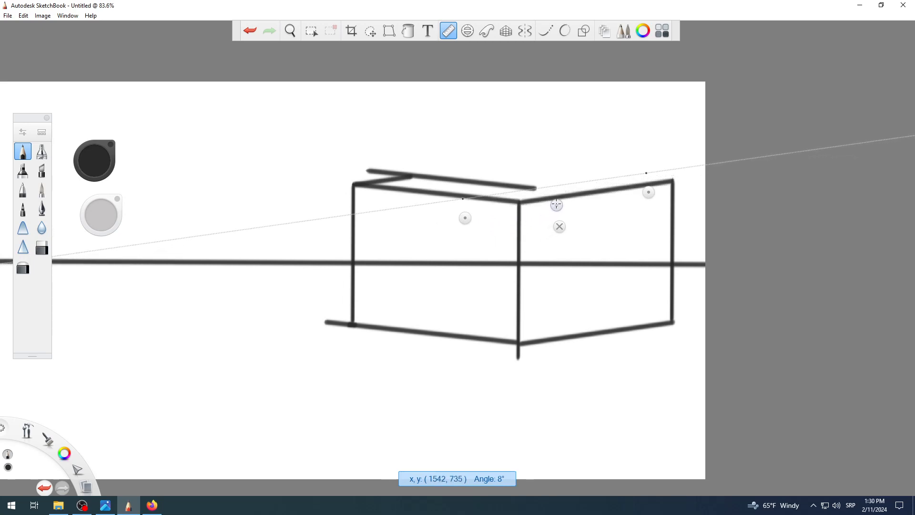
mouse_move(556, 204)
left_mouse_down()
mouse_move(554, 191)
mouse_move(672, 206)
left_mouse_up()
left_click_drag(556, 209, 511, 426)
Examine the box drawing and its top edges at different zoom levels
scroll(464, 250, "down", 5)
scroll(463, 247, "up", 4)
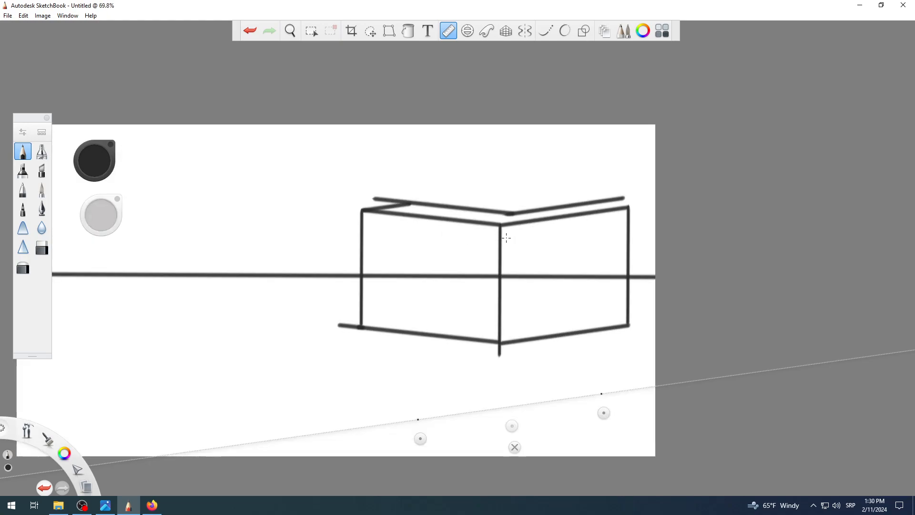
scroll(442, 231, "down", 3)
scroll(441, 234, "up", 2)
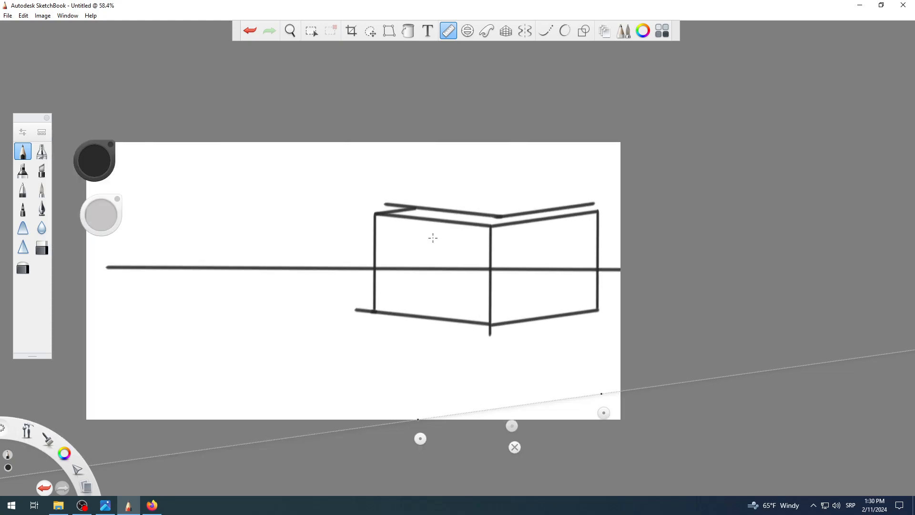
scroll(367, 262, "up", 1)
scroll(370, 261, "down", 2)
scroll(371, 262, "up", 2)
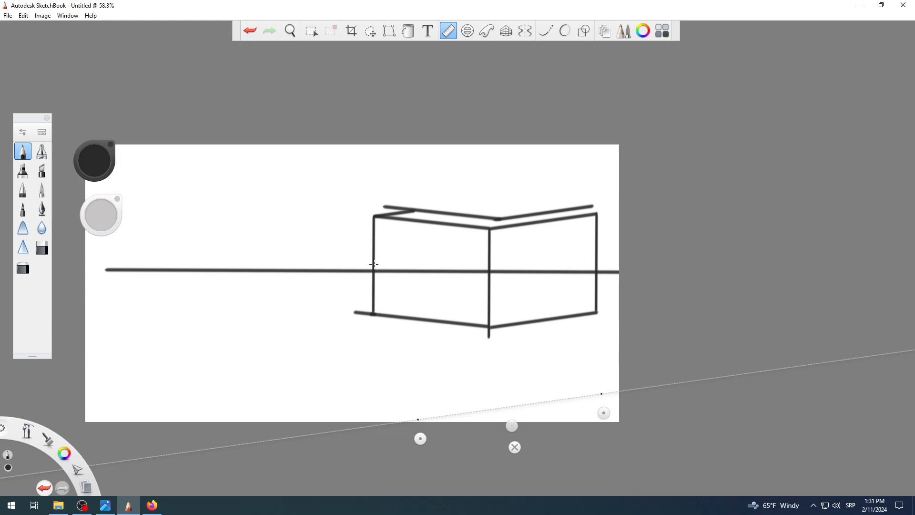
scroll(374, 264, "up", 2)
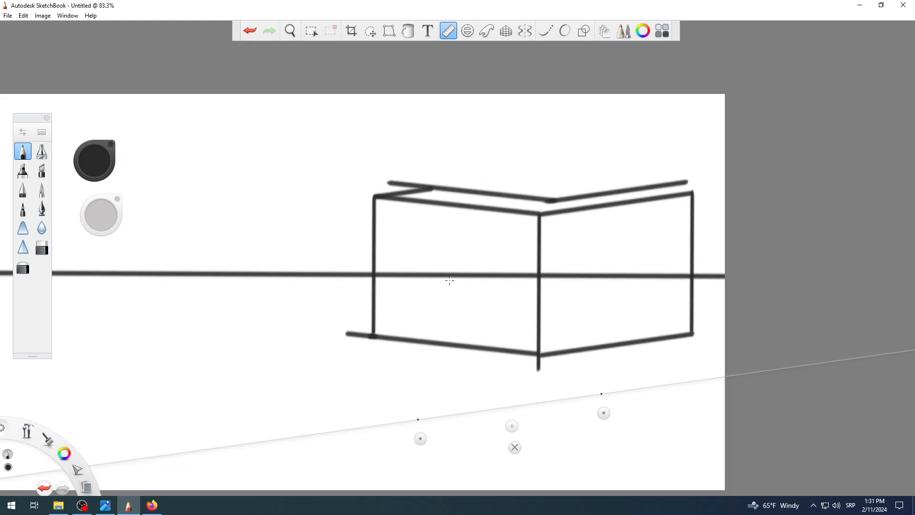
scroll(445, 278, "down", 3)
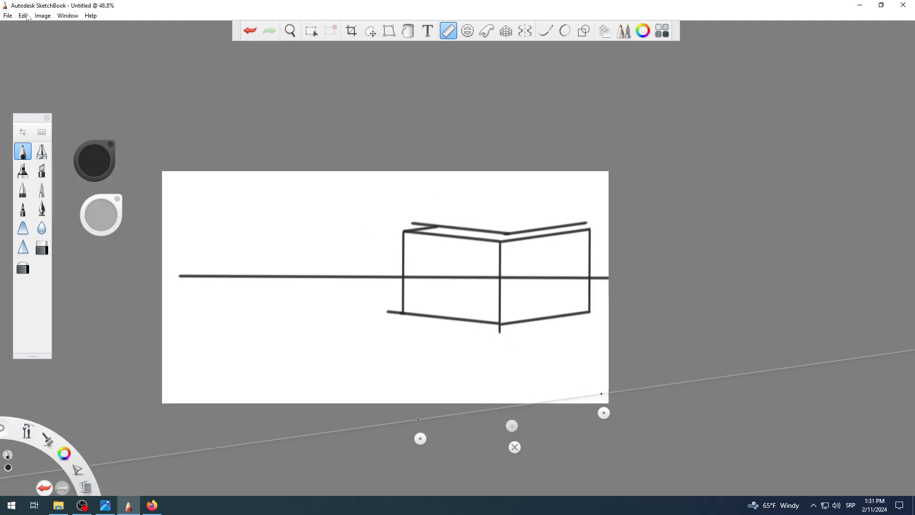
Start a new blank sketch without saving the box drawing
left_click(8, 16)
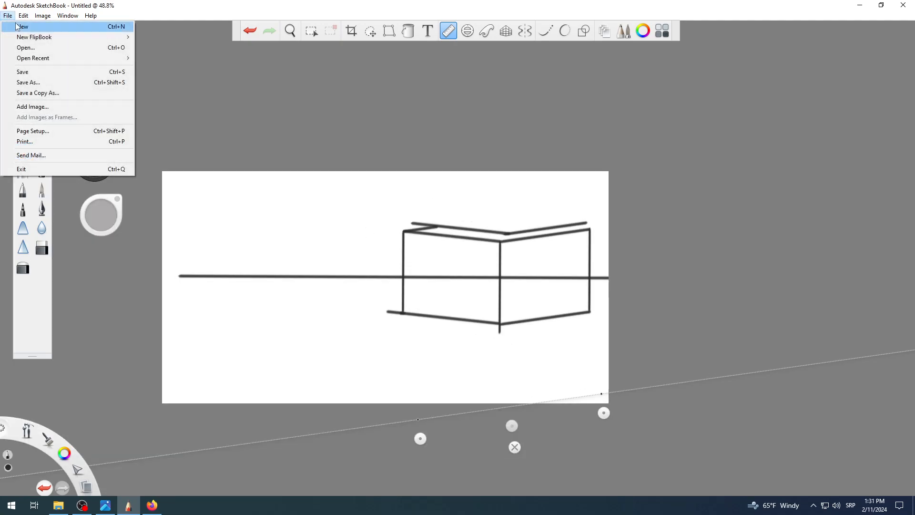
left_click(68, 25)
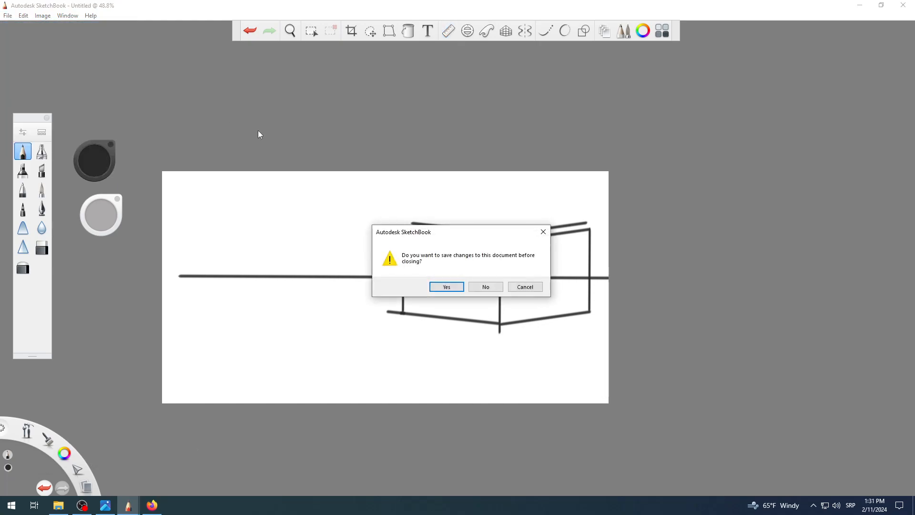
left_click(486, 287)
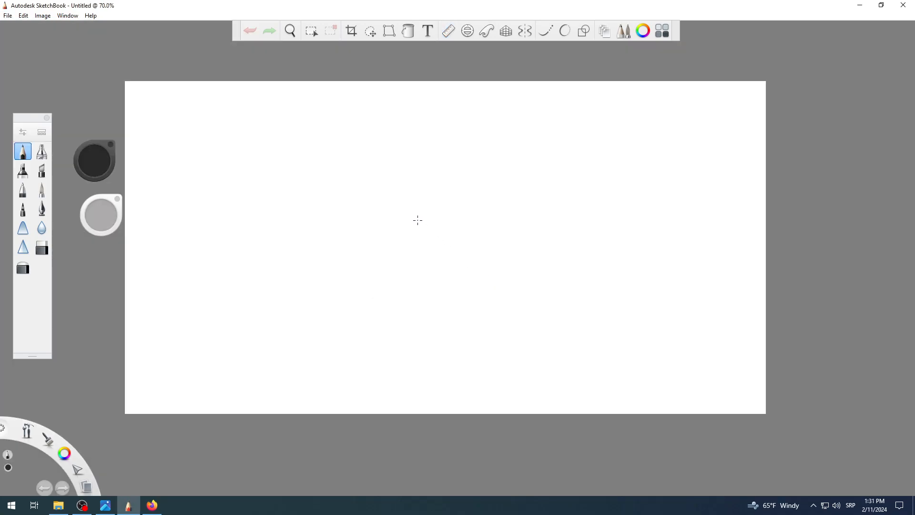
Turn on the ruler guide, level it to nearly horizontal and place it across the middle of the blank canvas
left_click(447, 32)
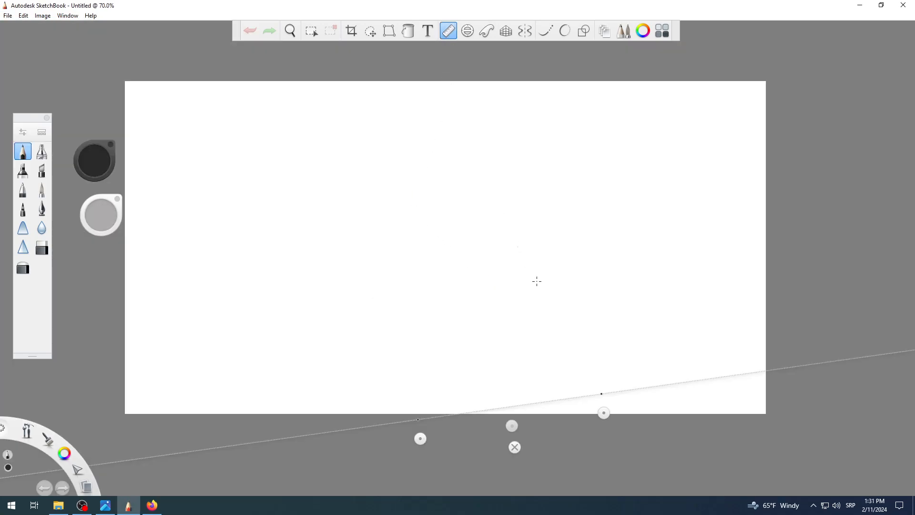
left_click_drag(604, 413, 601, 437)
left_click_drag(510, 438, 483, 298)
scroll(403, 220, "down", 1)
key("space")
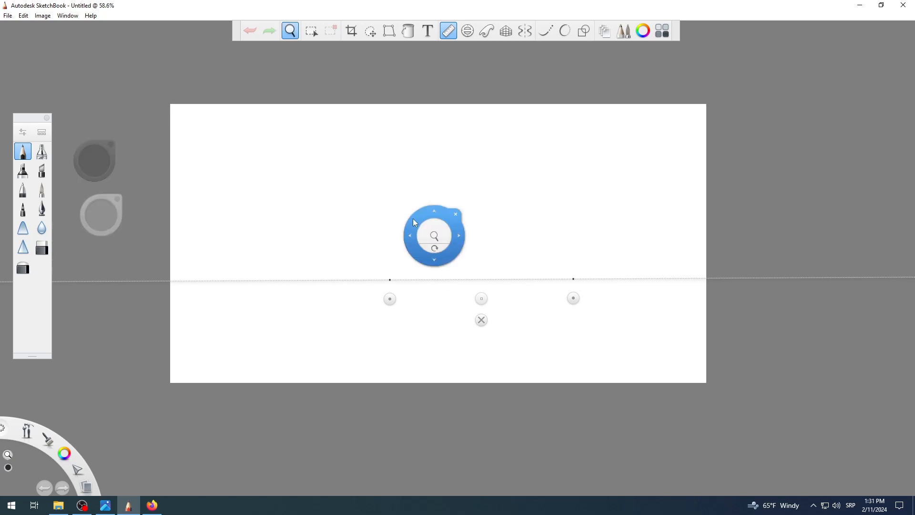
left_click_drag(436, 256, 513, 267)
left_click_drag(482, 298, 511, 299)
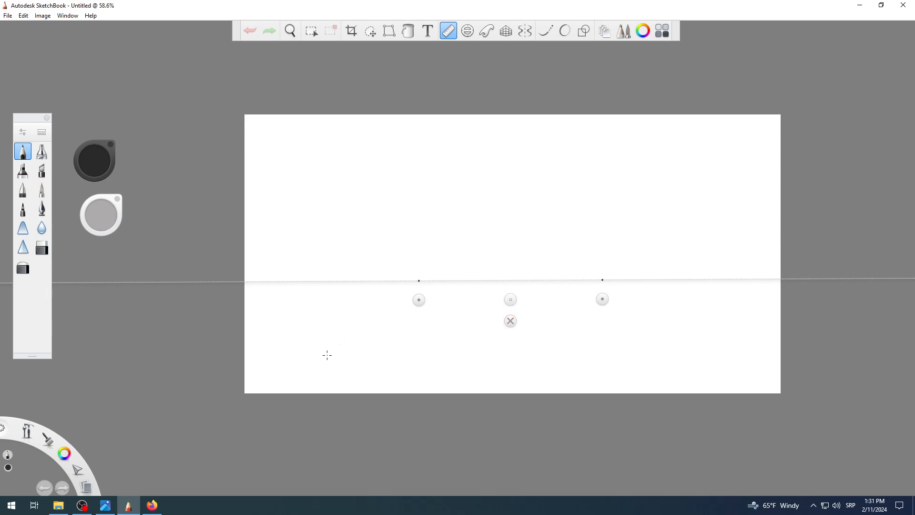
Dismiss the ruler and handwrite the numbers 1, 2, 3 and 4 in the canvas corners, clockwise from the upper-left corner
left_click(510, 321)
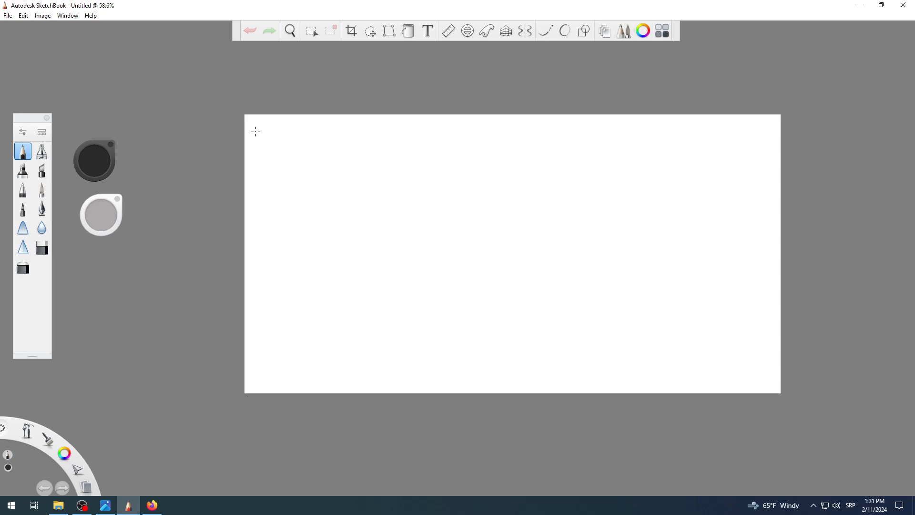
mouse_move(256, 135)
left_mouse_down()
mouse_move(262, 124)
mouse_move(270, 148)
left_mouse_up()
mouse_move(742, 128)
left_mouse_down()
mouse_move(753, 123)
mouse_move(749, 150)
mouse_move(770, 146)
left_mouse_up()
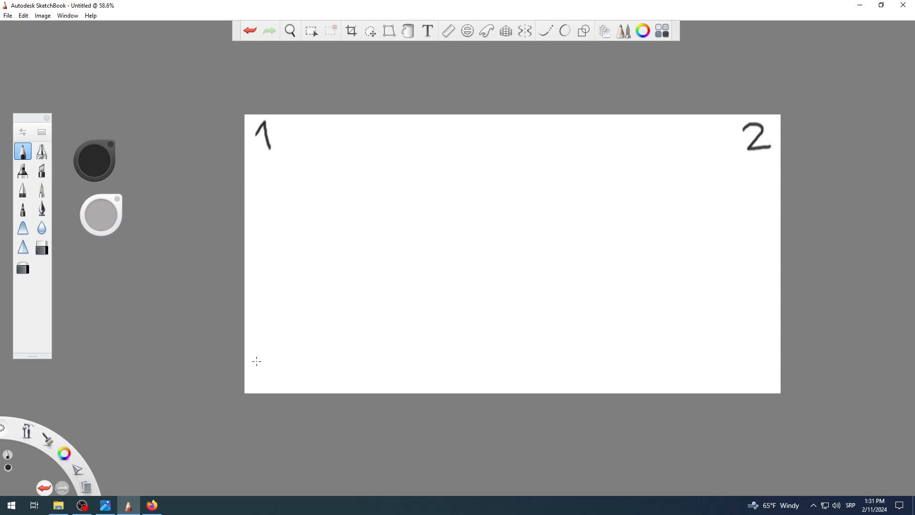
mouse_move(749, 365)
left_mouse_down()
mouse_move(770, 379)
mouse_move(754, 385)
left_mouse_up()
mouse_move(261, 365)
left_mouse_down()
mouse_move(254, 374)
mouse_move(270, 384)
left_mouse_up()
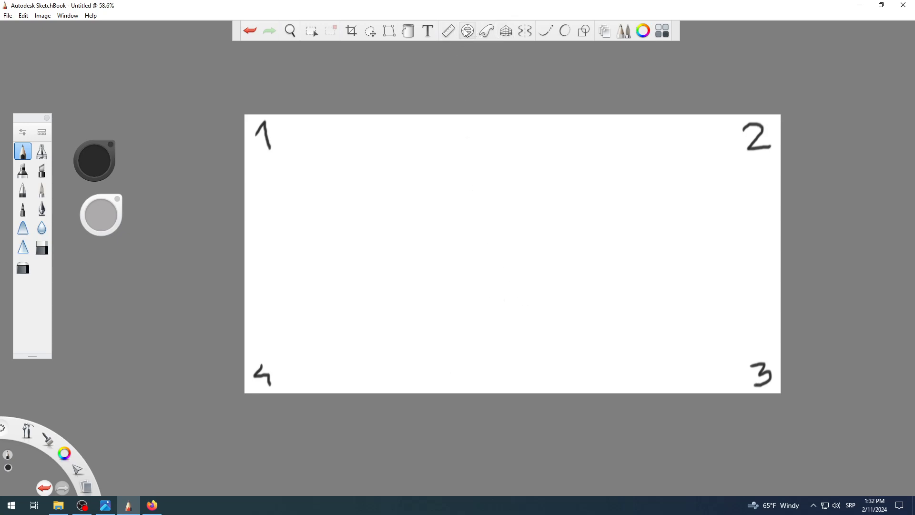
left_click(450, 32)
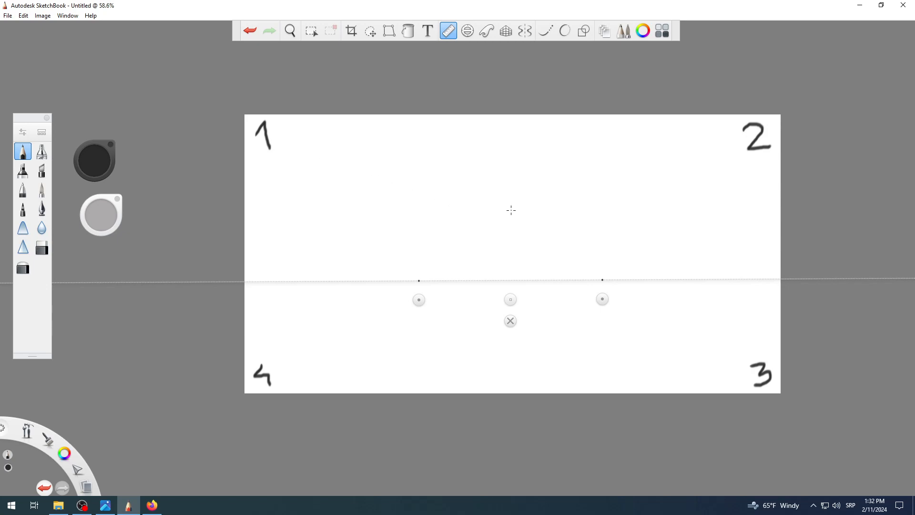
scroll(535, 207, "up", 2)
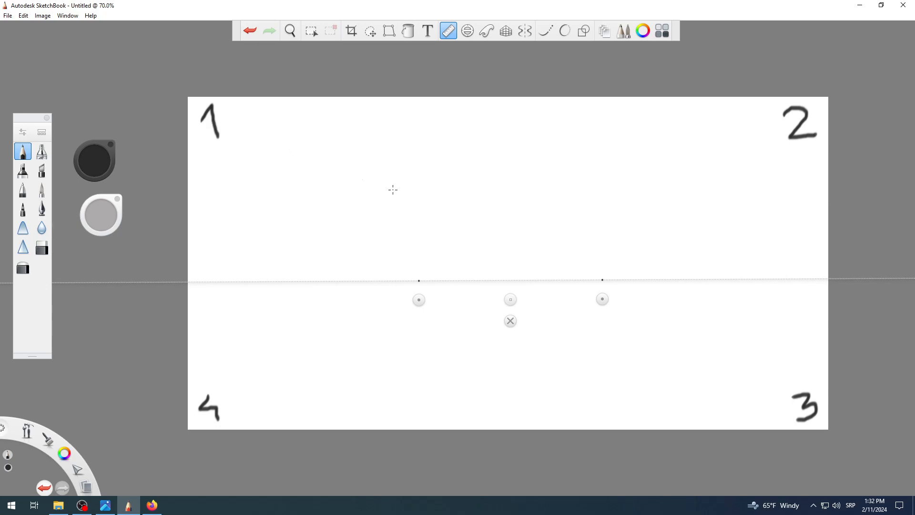
left_click(510, 321)
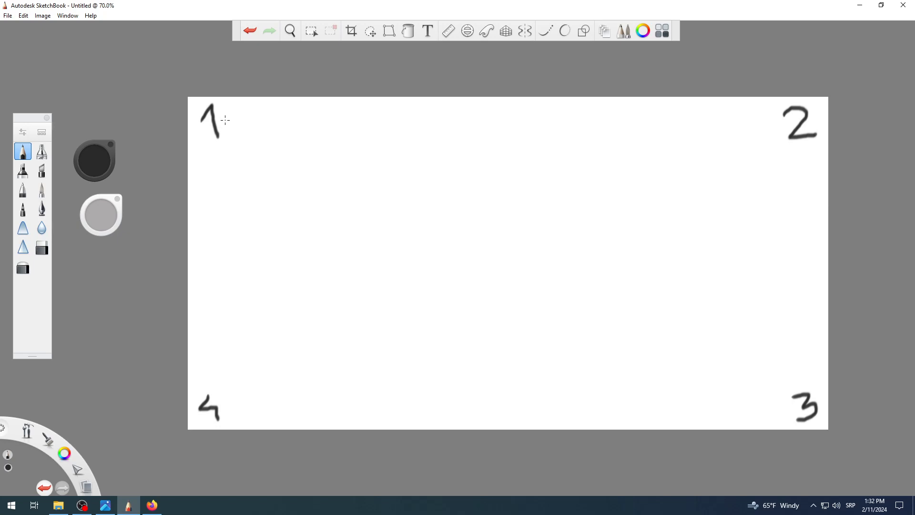
Scribble freehand beside the 1, turn the ruler guide back on and draw a long pencil line along it across the canvas
mouse_move(227, 116)
left_mouse_down()
mouse_move(240, 129)
mouse_move(238, 121)
mouse_move(274, 114)
mouse_move(265, 111)
mouse_move(265, 133)
mouse_move(275, 120)
left_mouse_up()
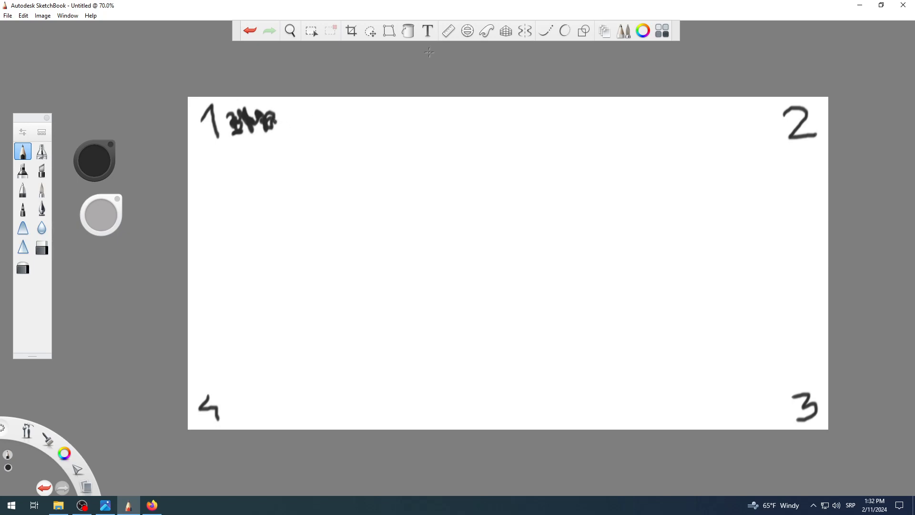
left_click(447, 34)
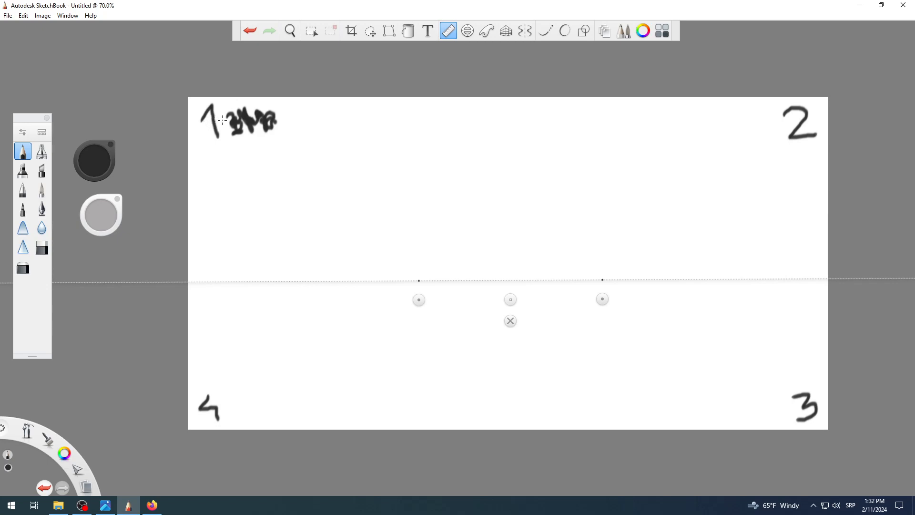
mouse_move(243, 135)
left_mouse_down()
mouse_move(431, 179)
mouse_move(507, 165)
mouse_move(710, 155)
mouse_move(748, 162)
mouse_move(760, 179)
mouse_move(812, 180)
left_mouse_up()
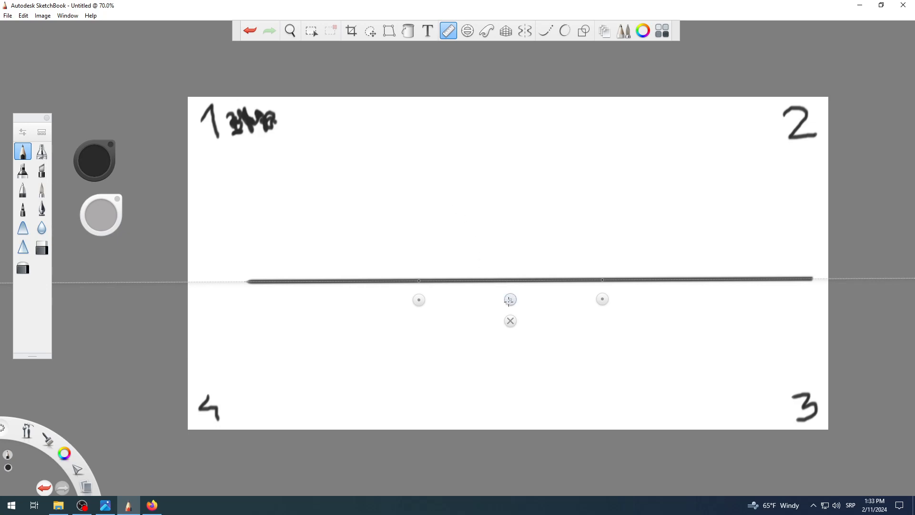
Move the ruler guide down to just above the numbers 4 and 3, dismiss it and scribble freehand beside the 2
left_click_drag(511, 299, 508, 383)
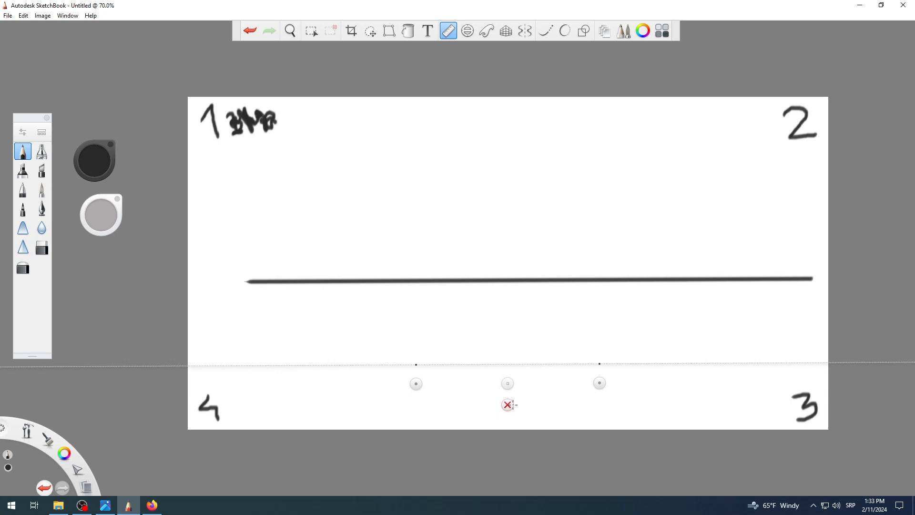
left_click(507, 405)
mouse_move(743, 127)
left_mouse_down()
mouse_move(770, 126)
mouse_move(764, 118)
mouse_move(727, 120)
mouse_move(753, 141)
left_mouse_up()
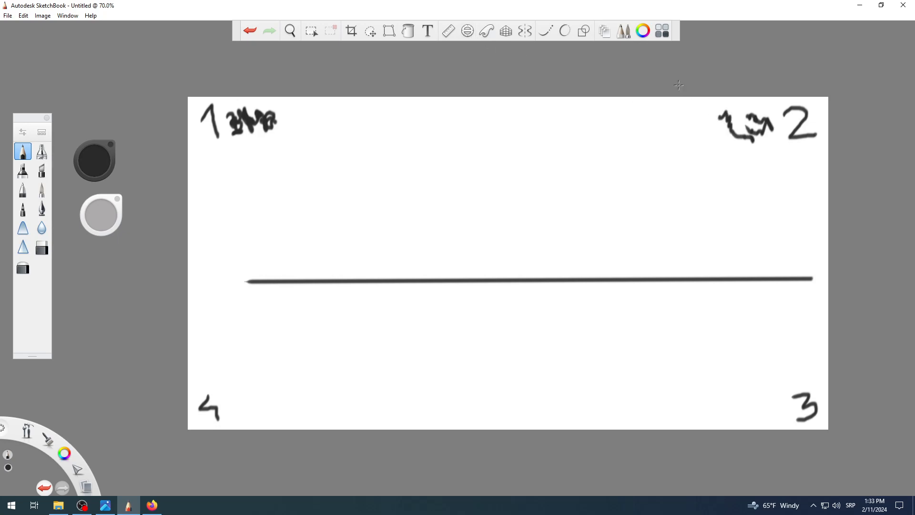
Turn the ruler guide back on, draw a second long pencil line along it below the first, and dismiss the ruler
left_click(447, 33)
mouse_move(748, 139)
left_mouse_down()
mouse_move(767, 134)
mouse_move(753, 154)
mouse_move(709, 124)
mouse_move(597, 142)
mouse_move(447, 135)
mouse_move(218, 159)
left_mouse_up()
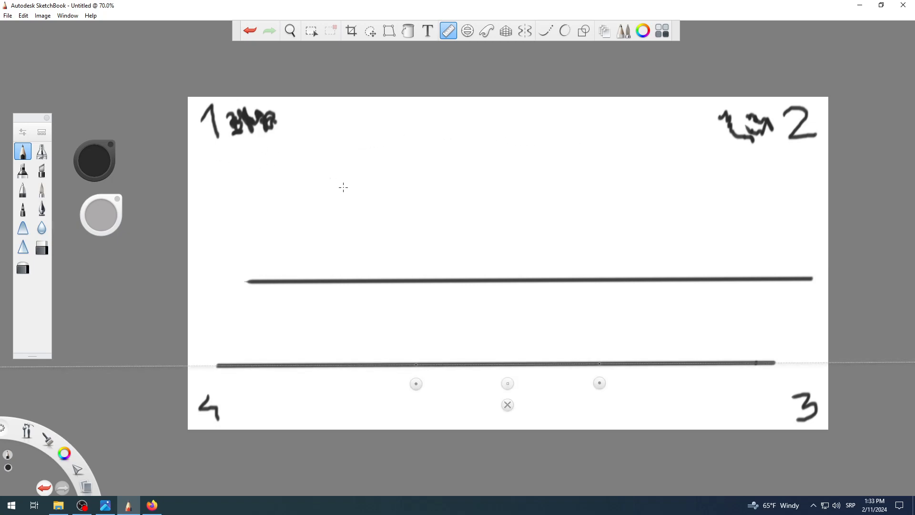
left_click(507, 405)
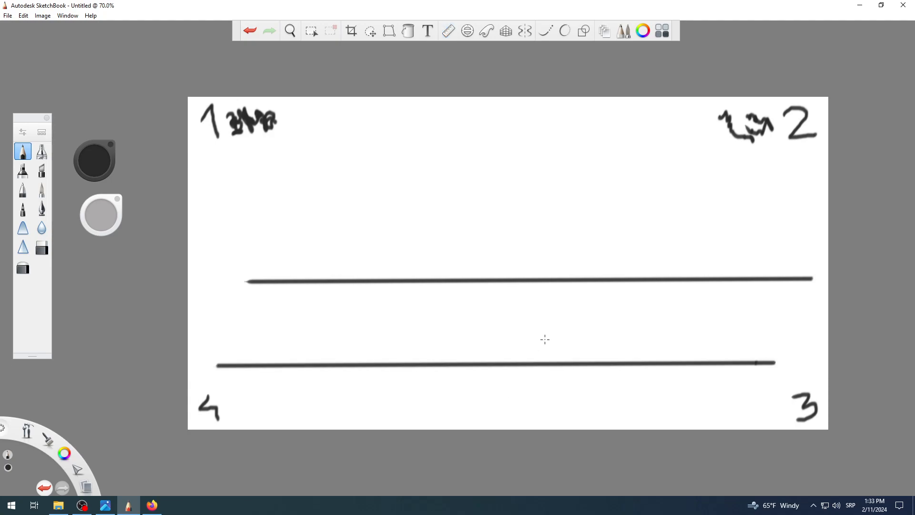
left_click(82, 505)
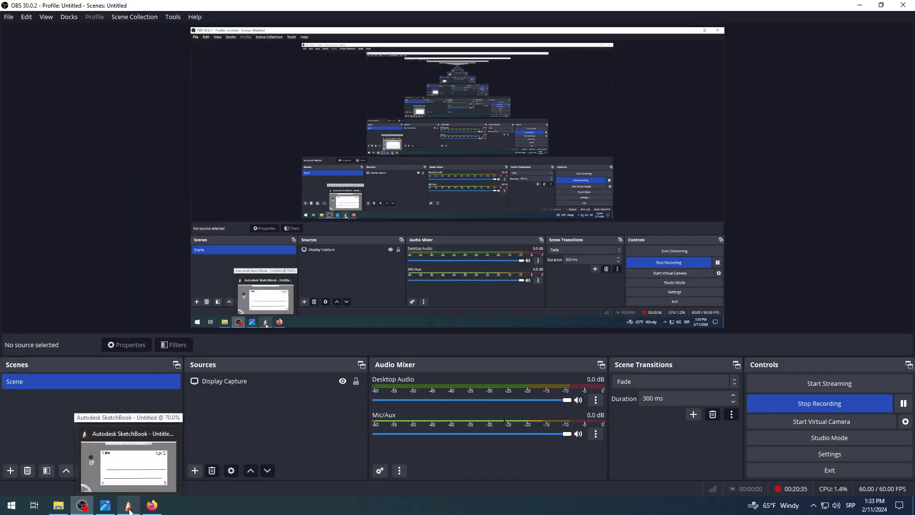
left_click(128, 507)
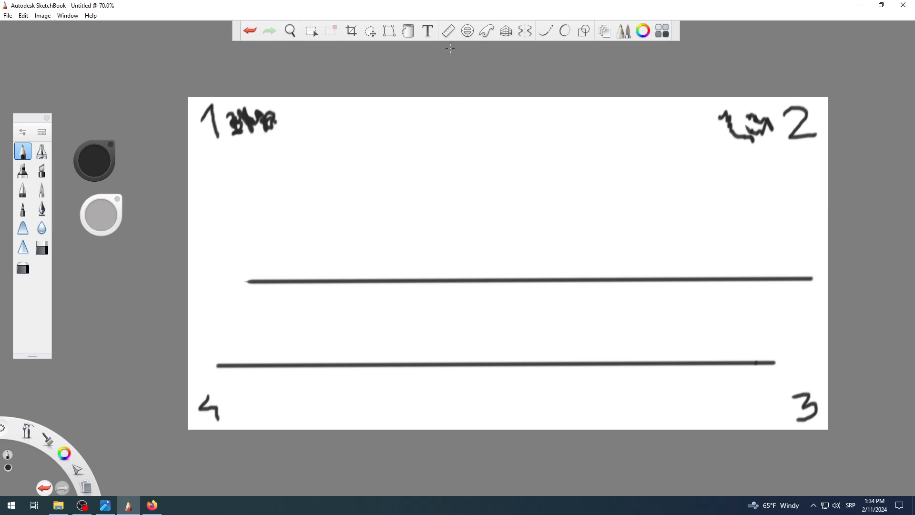
left_click(449, 31)
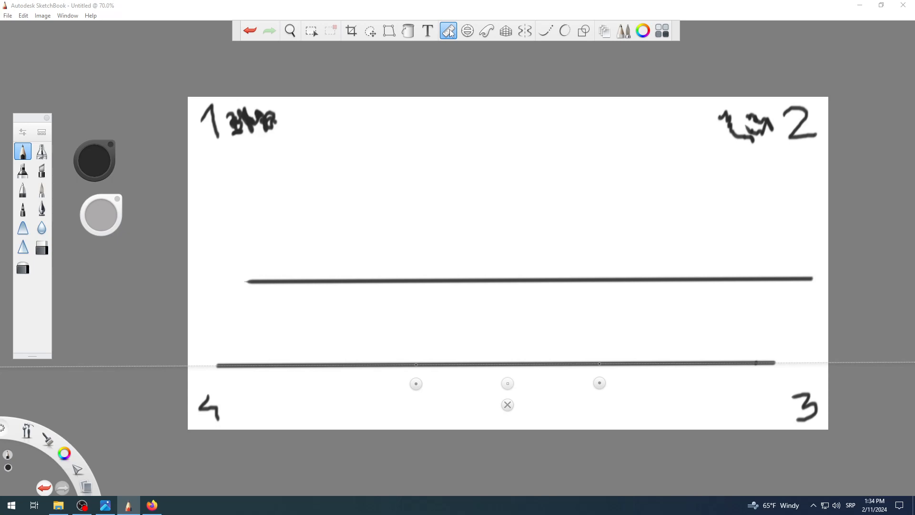
left_click(508, 405)
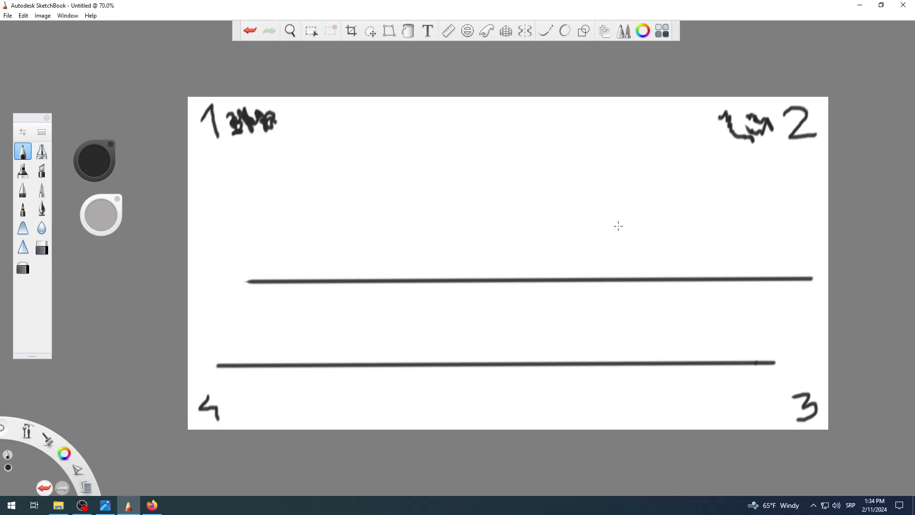